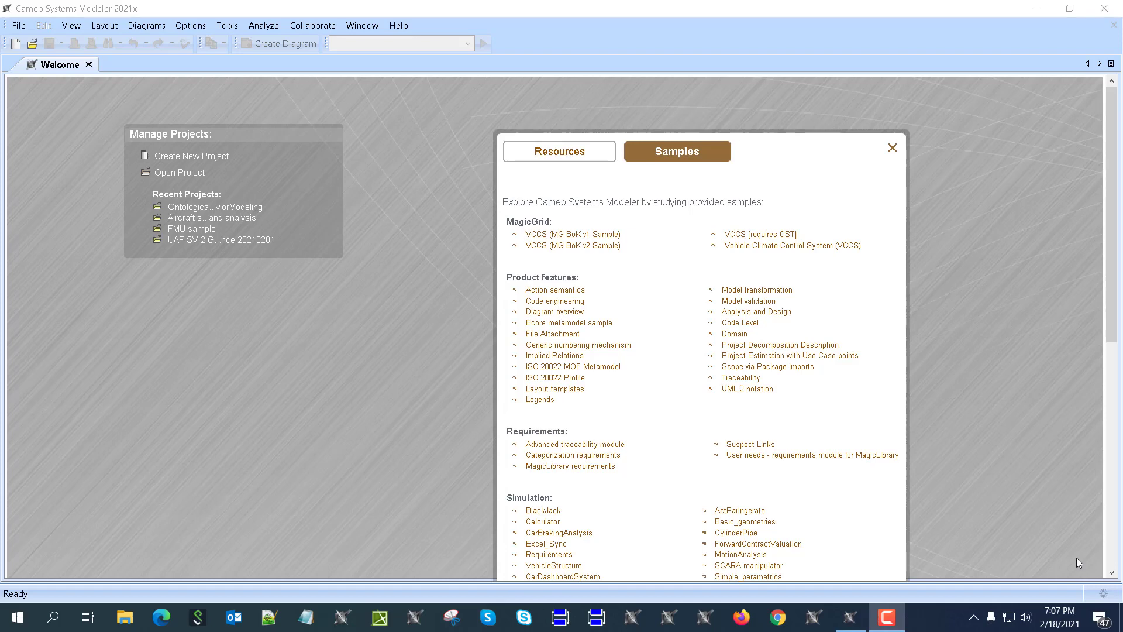
Load the OntologicalBehaviorModeling sample from the Welcome page's Simulation samples.
{"action": "scroll", "coordinate": [959, 476], "scroll_direction": "down", "scroll_amount": 5}
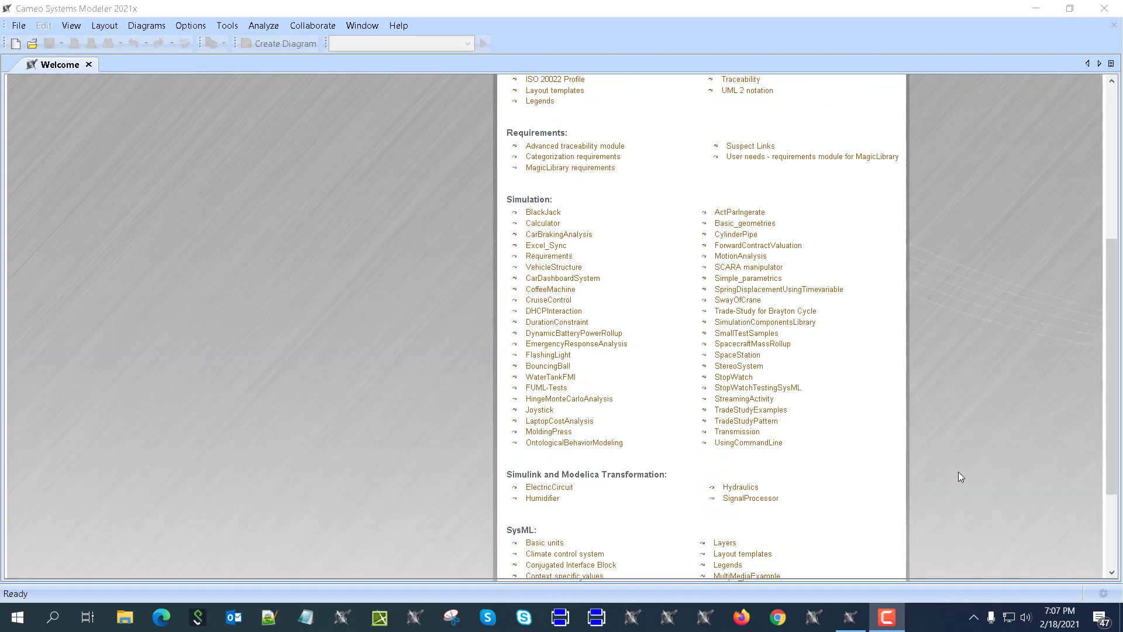
{"action": "left_click", "coordinate": [552, 447]}
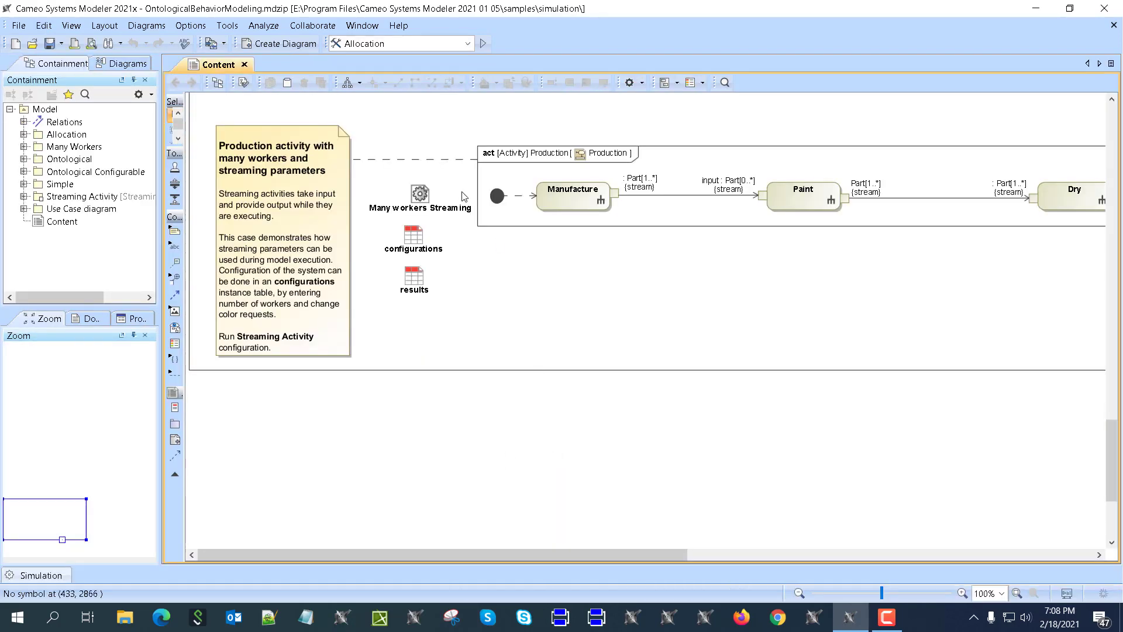
Select the Change Color simulation configuration and run it.
{"action": "scroll", "coordinate": [422, 170], "scroll_direction": "up", "scroll_amount": 3}
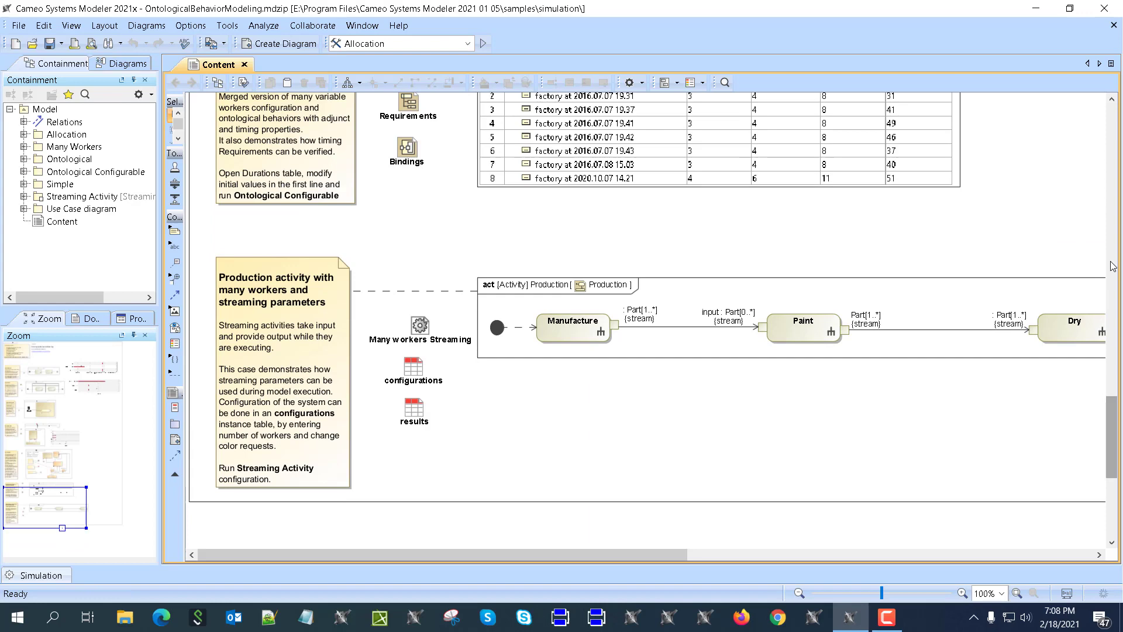
{"action": "left_click_drag", "start_coordinate": [1112, 407], "coordinate": [1111, 112]}
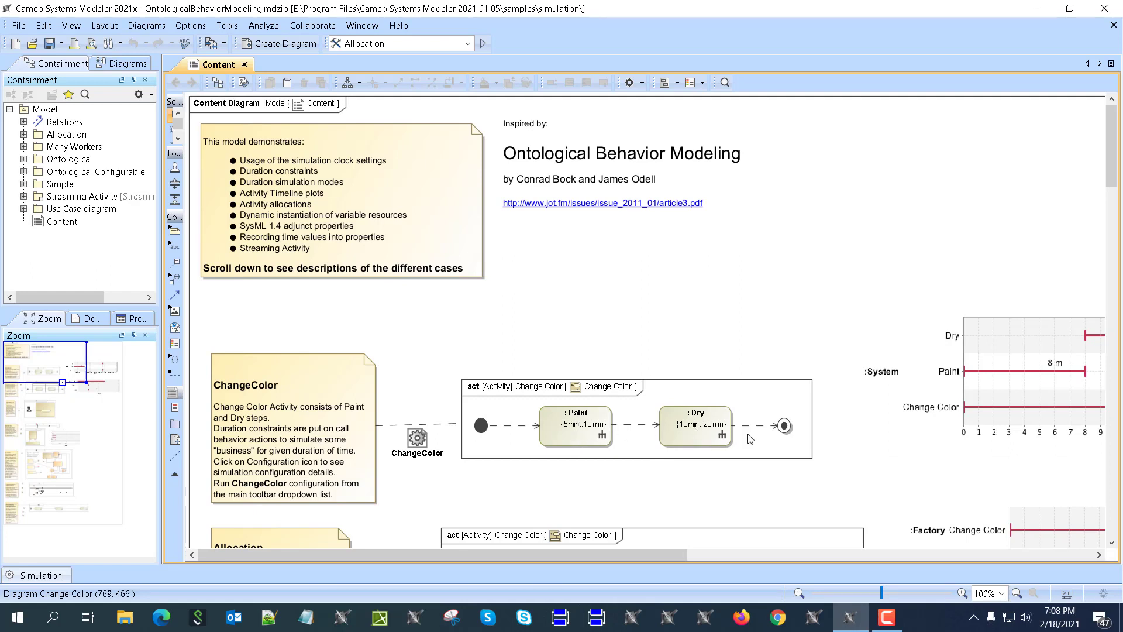
{"action": "left_click", "coordinate": [403, 44]}
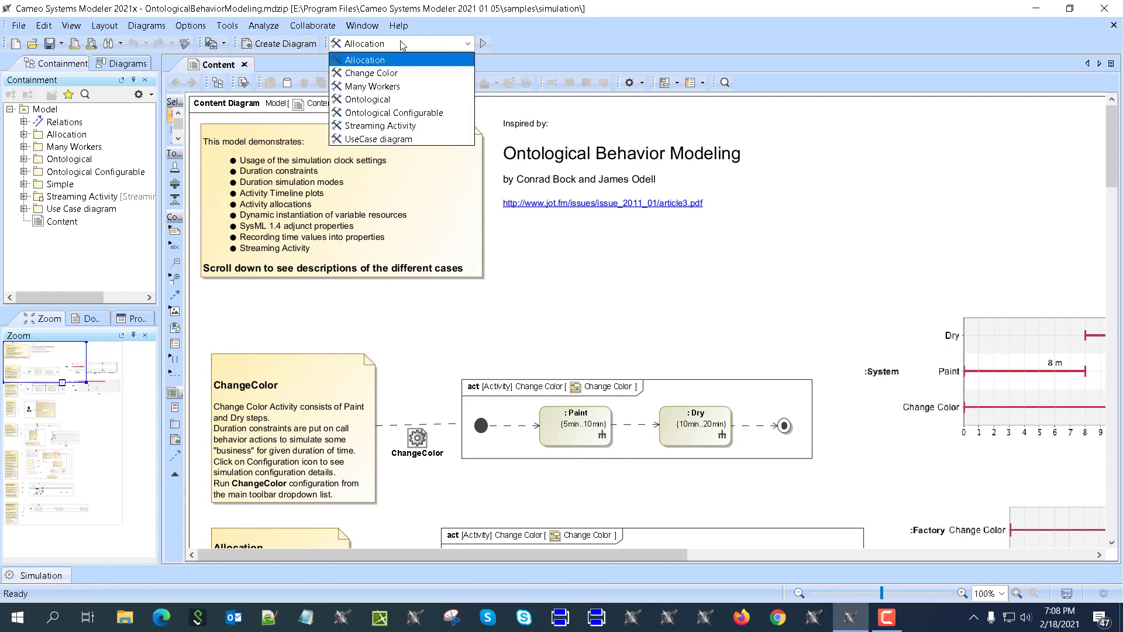
{"action": "left_click", "coordinate": [390, 73]}
{"action": "left_click", "coordinate": [483, 47]}
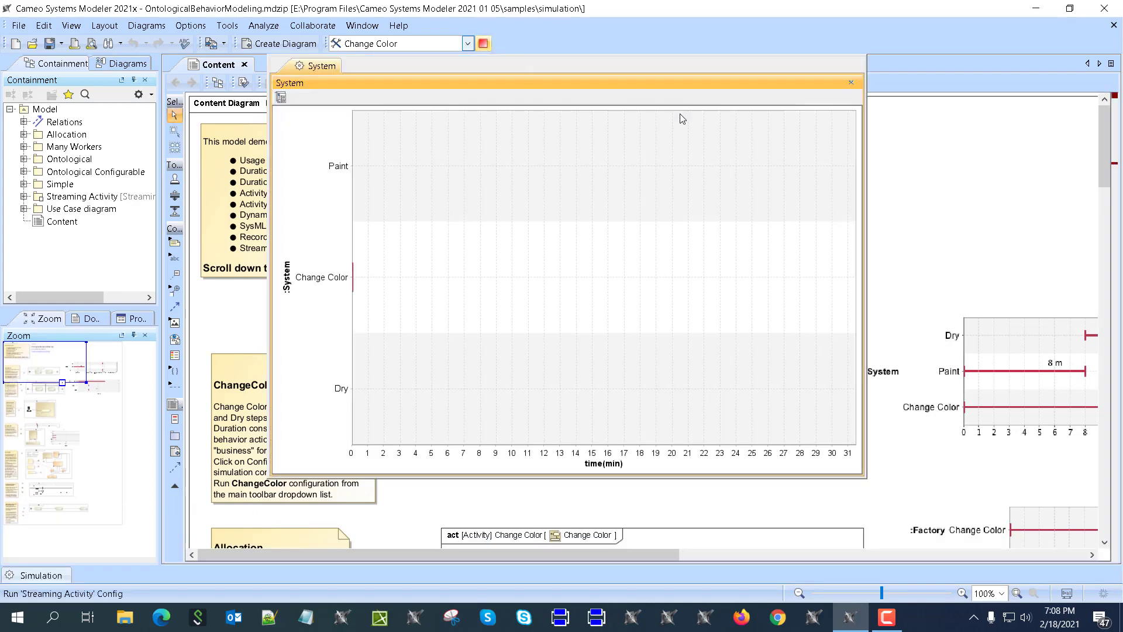
Rerun Change Color, review the Paint, Dry and Change Color timeline, then close it and scroll to Allocation.
{"action": "left_click_drag", "start_coordinate": [675, 67], "coordinate": [383, 8]}
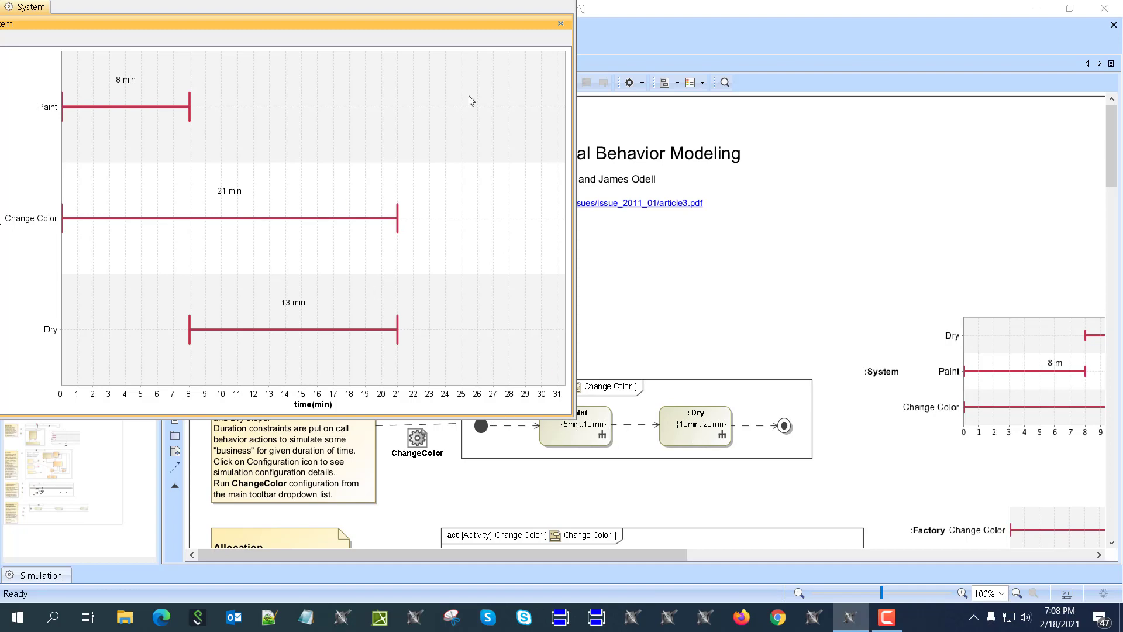
{"action": "left_click_drag", "start_coordinate": [460, 5], "coordinate": [1074, 50]}
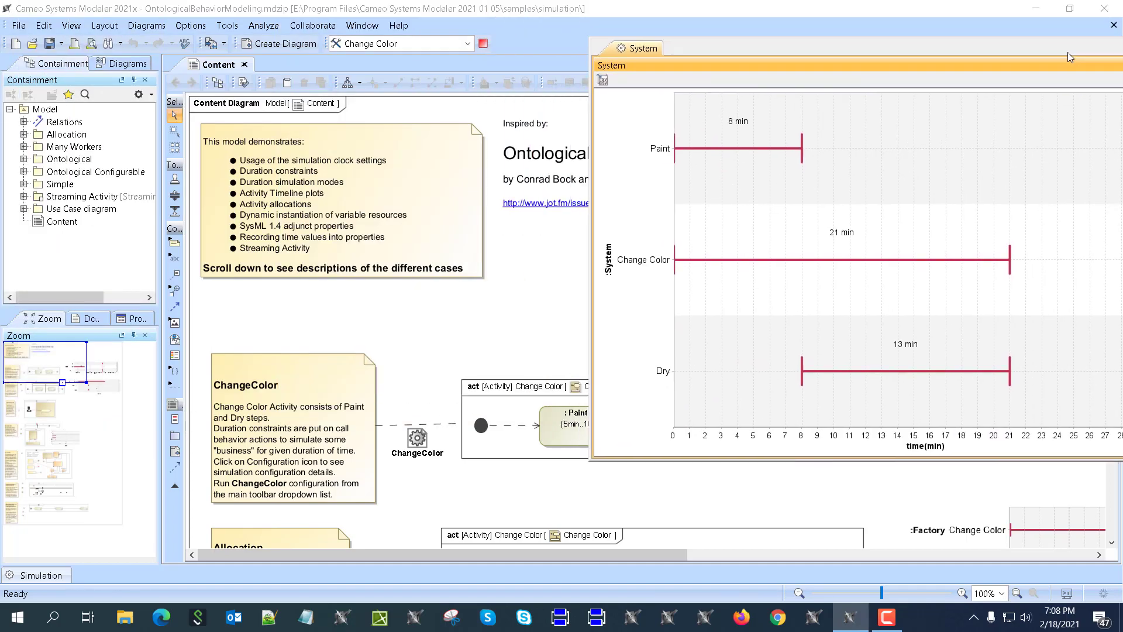
{"action": "left_click", "coordinate": [484, 43]}
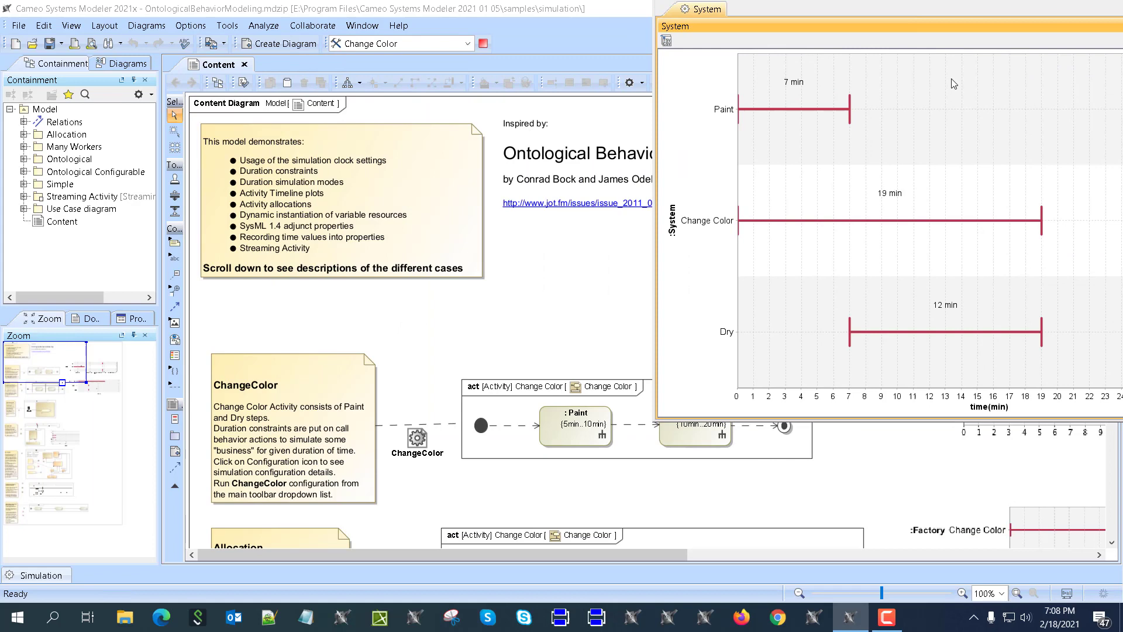
{"action": "double_click", "coordinate": [957, 12]}
{"action": "left_click", "coordinate": [980, 68]}
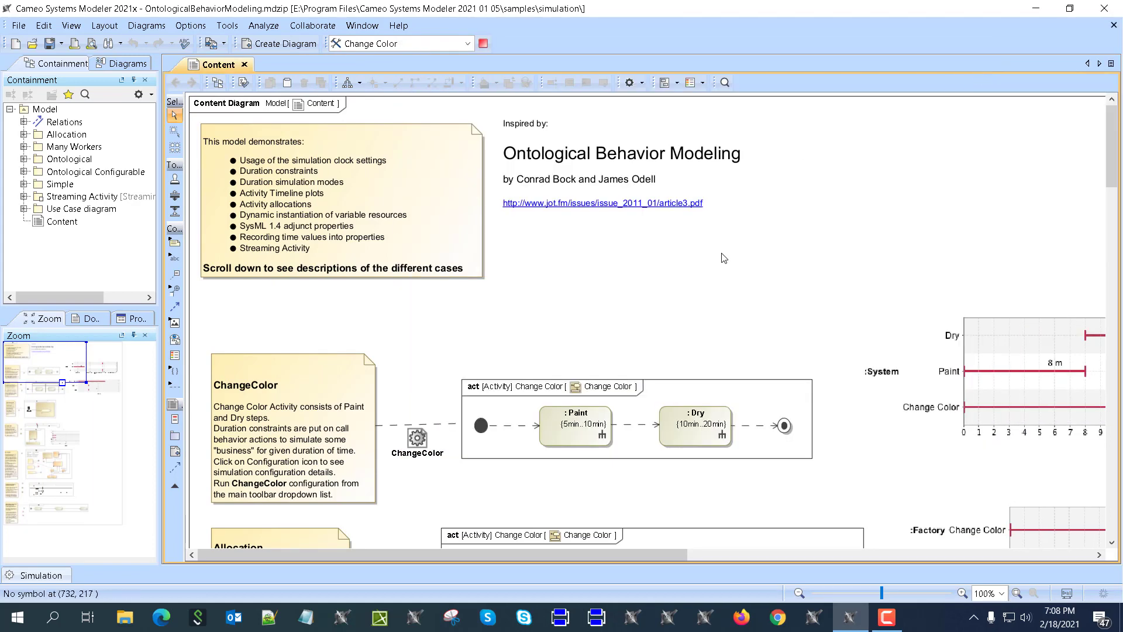
{"action": "scroll", "coordinate": [269, 379], "scroll_direction": "down", "scroll_amount": 5}
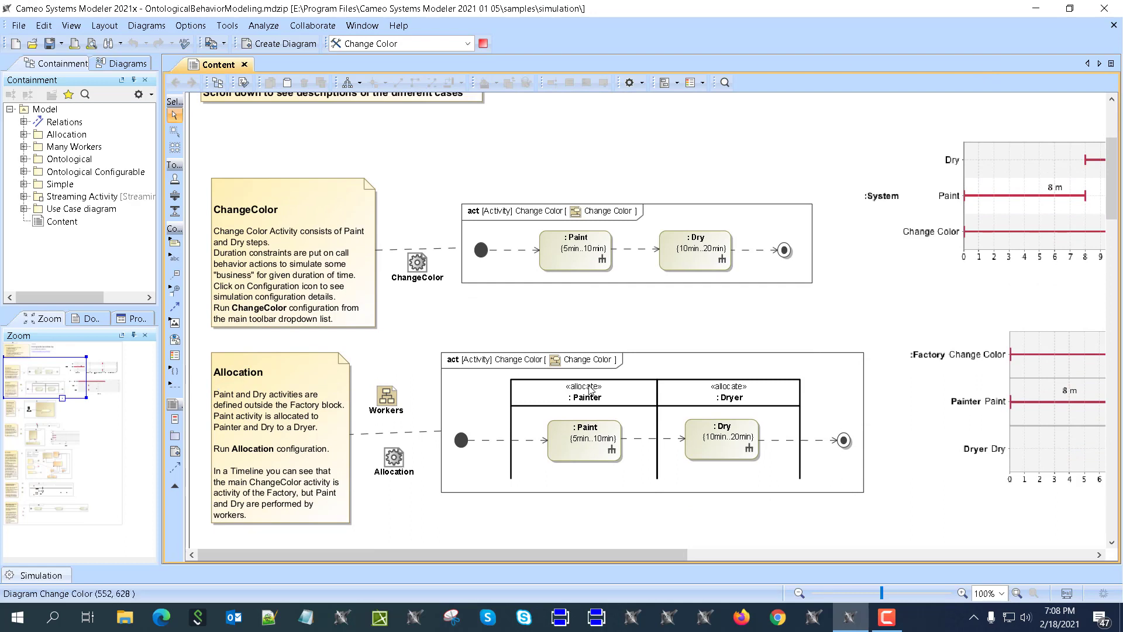
Run the Allocation configuration, confirming termination of the current execution.
{"action": "left_click", "coordinate": [404, 44]}
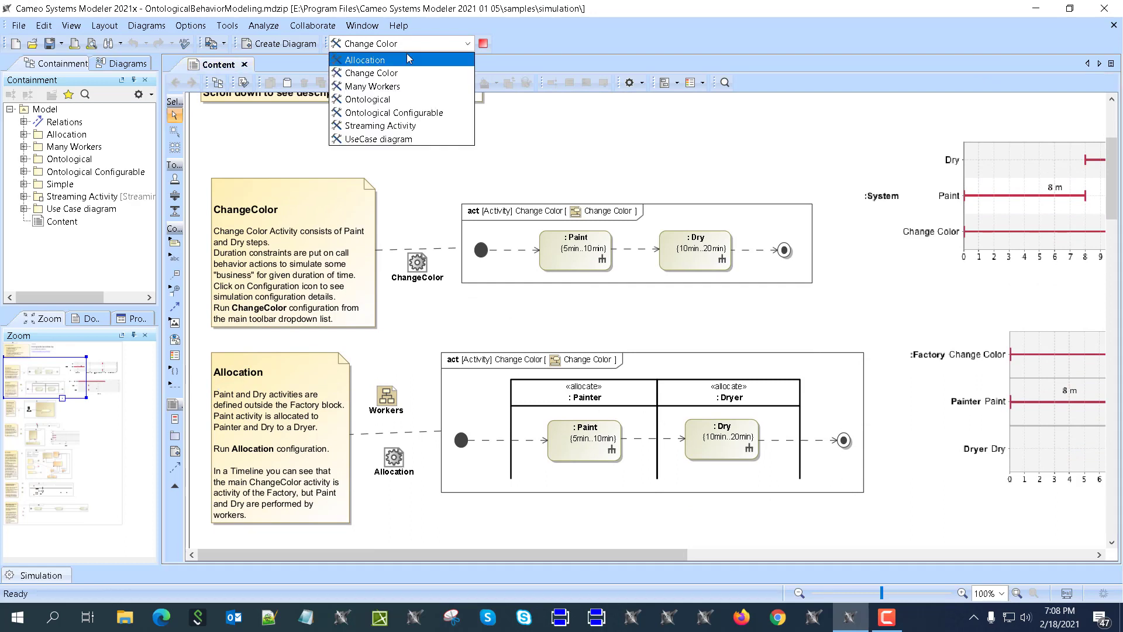
{"action": "left_click", "coordinate": [365, 60]}
{"action": "left_click", "coordinate": [484, 44]}
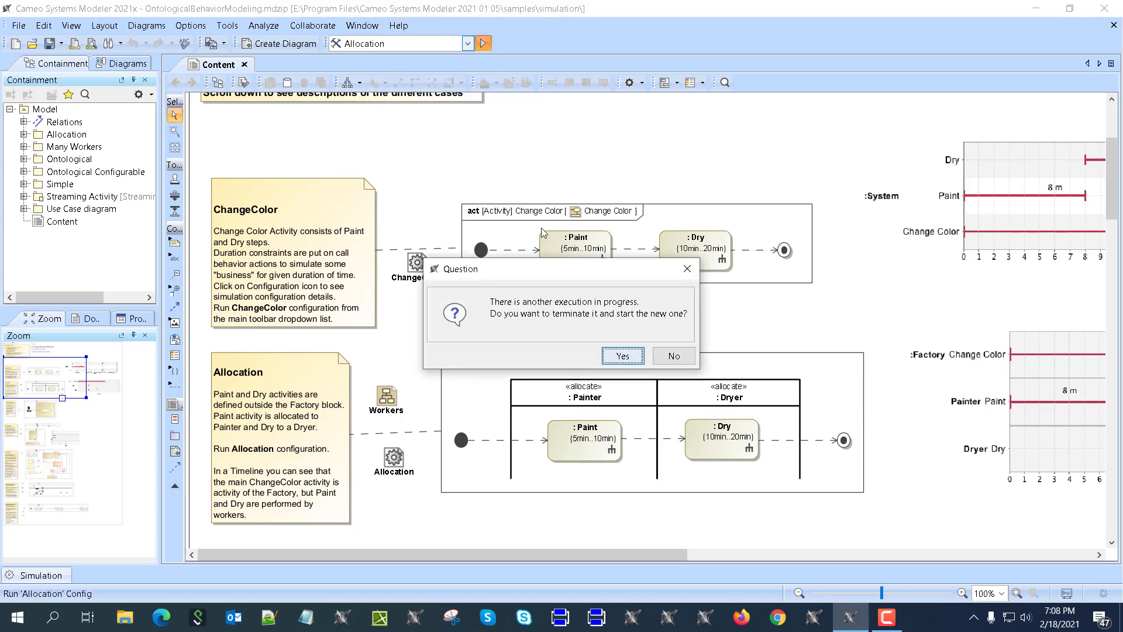
{"action": "left_click", "coordinate": [621, 357]}
Inspect the 22-min Factory timeline and Change Color activity, then scroll Content to UseCase Diagram.
{"action": "left_click_drag", "start_coordinate": [507, 66], "coordinate": [905, 5]}
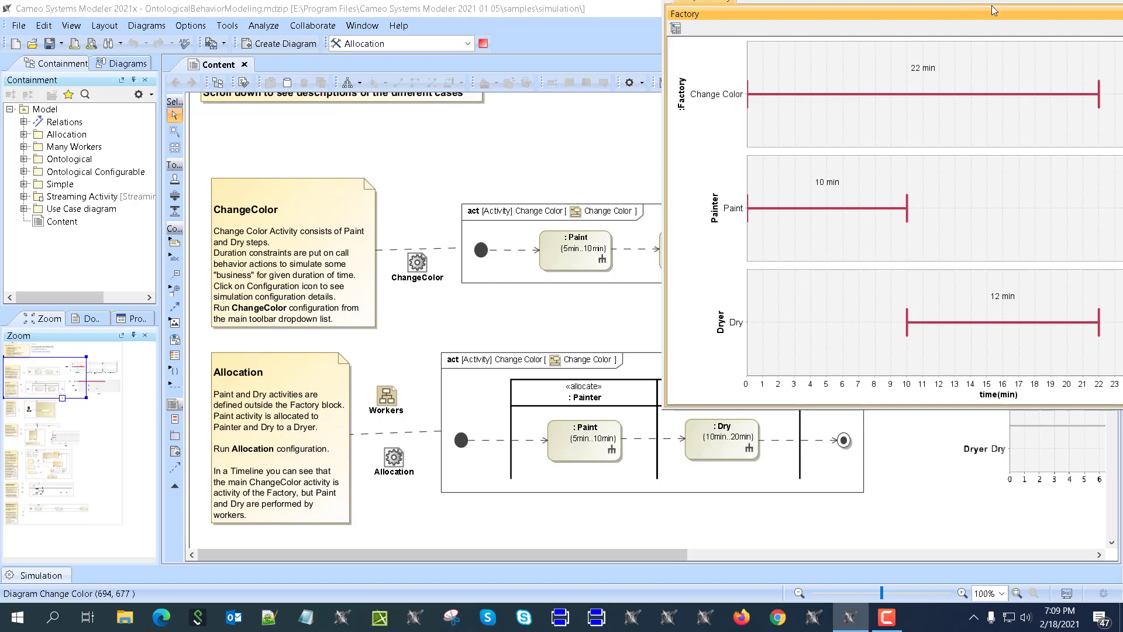
{"action": "left_click_drag", "start_coordinate": [994, 10], "coordinate": [526, 141]}
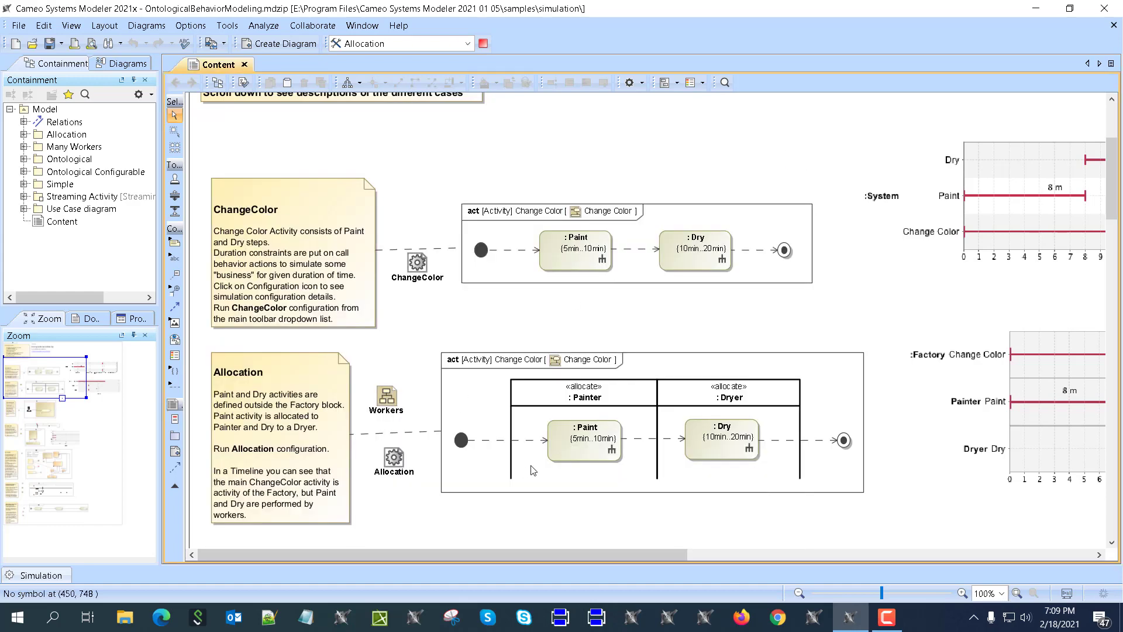
{"action": "double_click", "coordinate": [548, 425]}
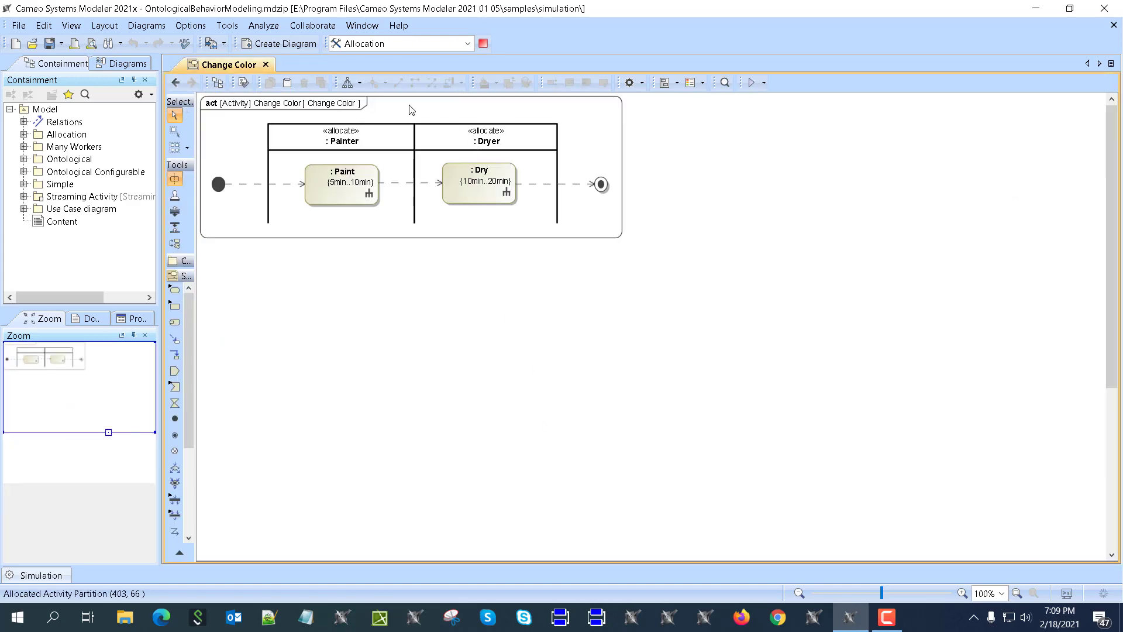
{"action": "left_click", "coordinate": [175, 82]}
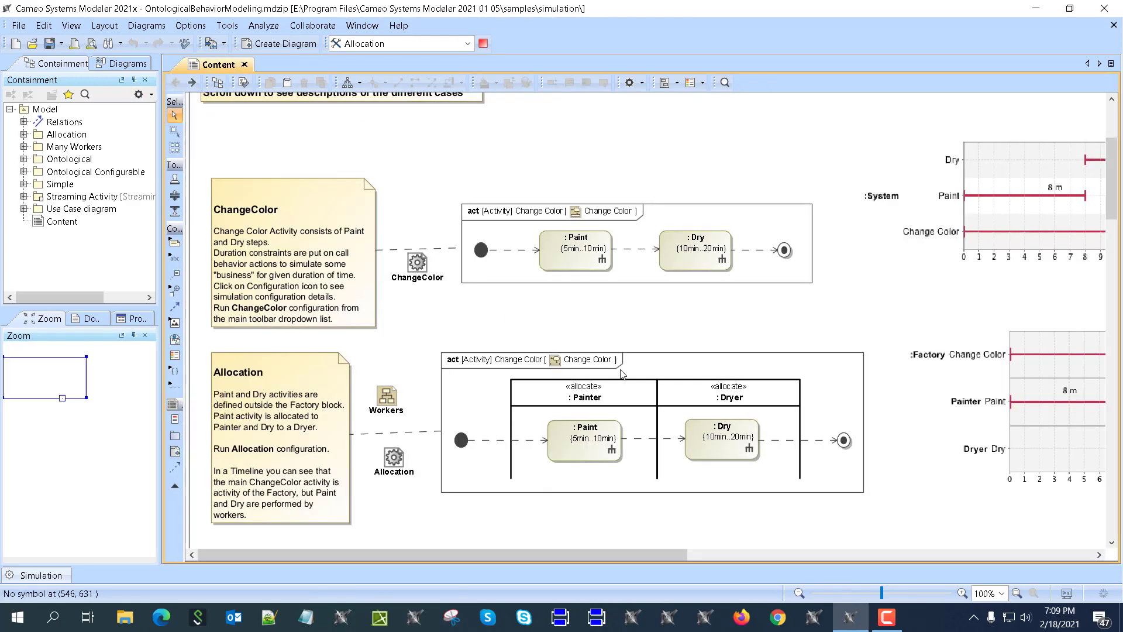
{"action": "scroll", "coordinate": [621, 374], "scroll_direction": "down", "scroll_amount": 5}
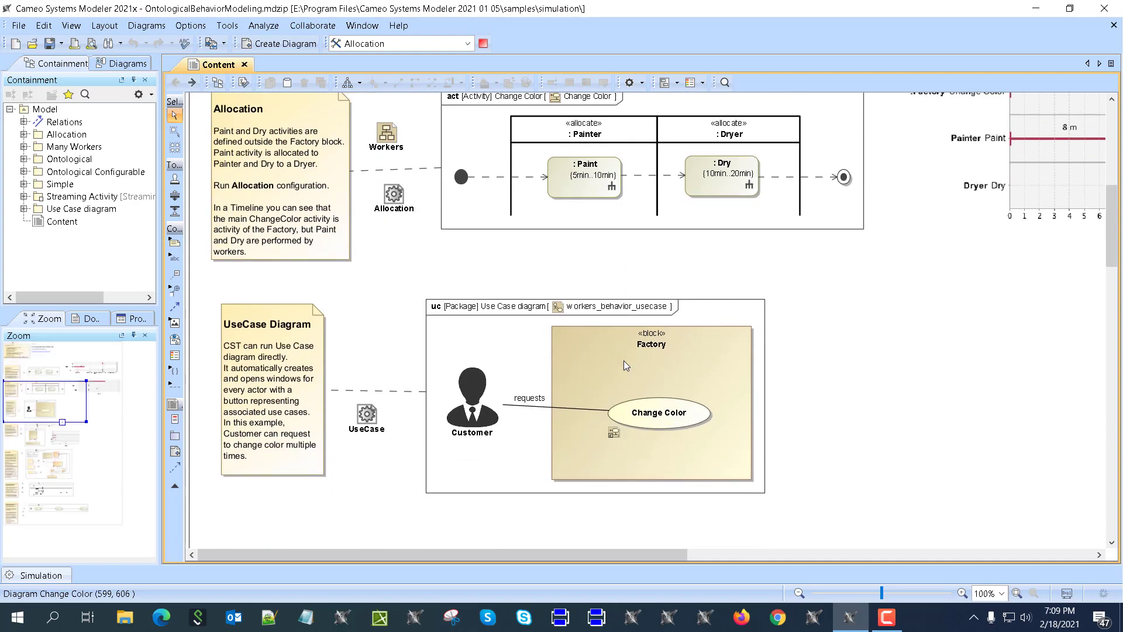
Open the workers_behavior_usecase diagram and run the UseCase diagram configuration.
{"action": "double_click", "coordinate": [645, 417]}
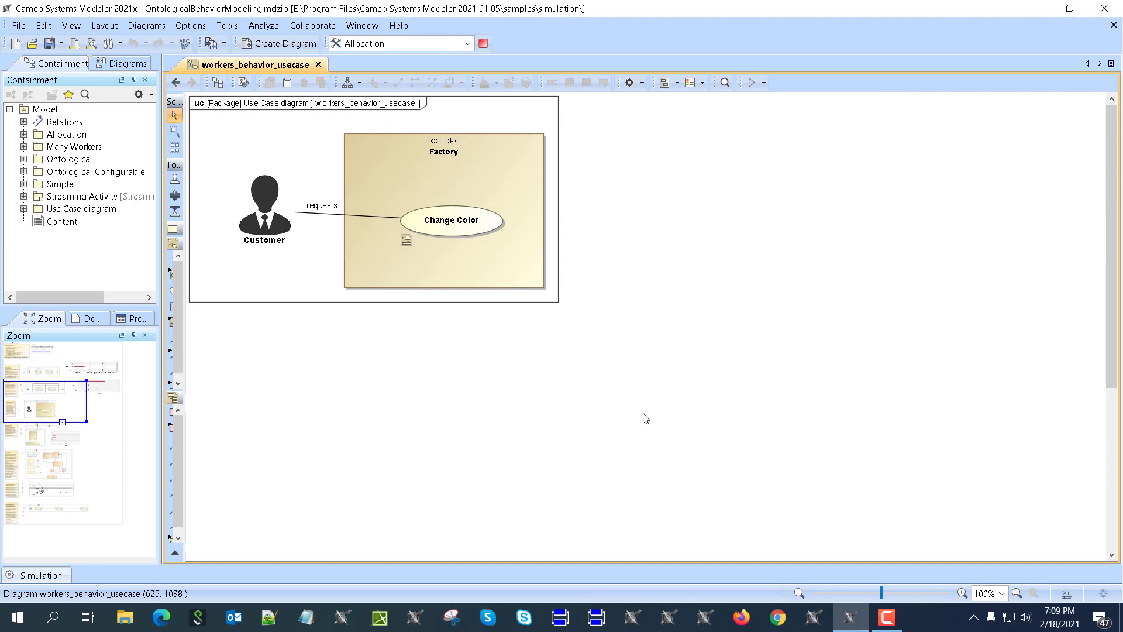
{"action": "double_click", "coordinate": [438, 225]}
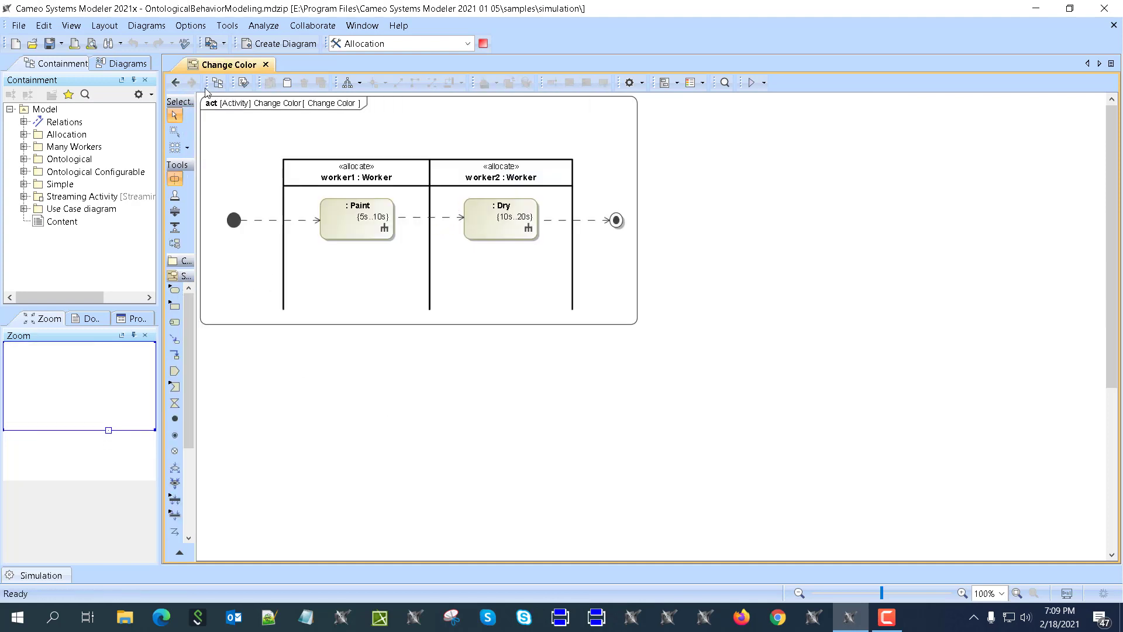
{"action": "left_click", "coordinate": [176, 82]}
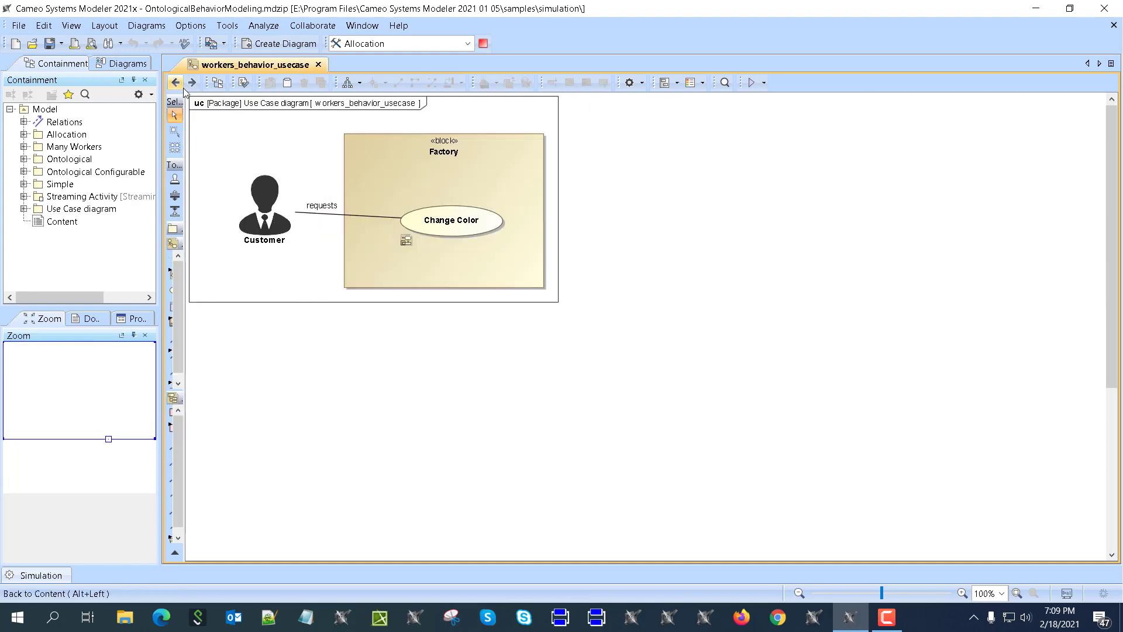
{"action": "left_click", "coordinate": [468, 44]}
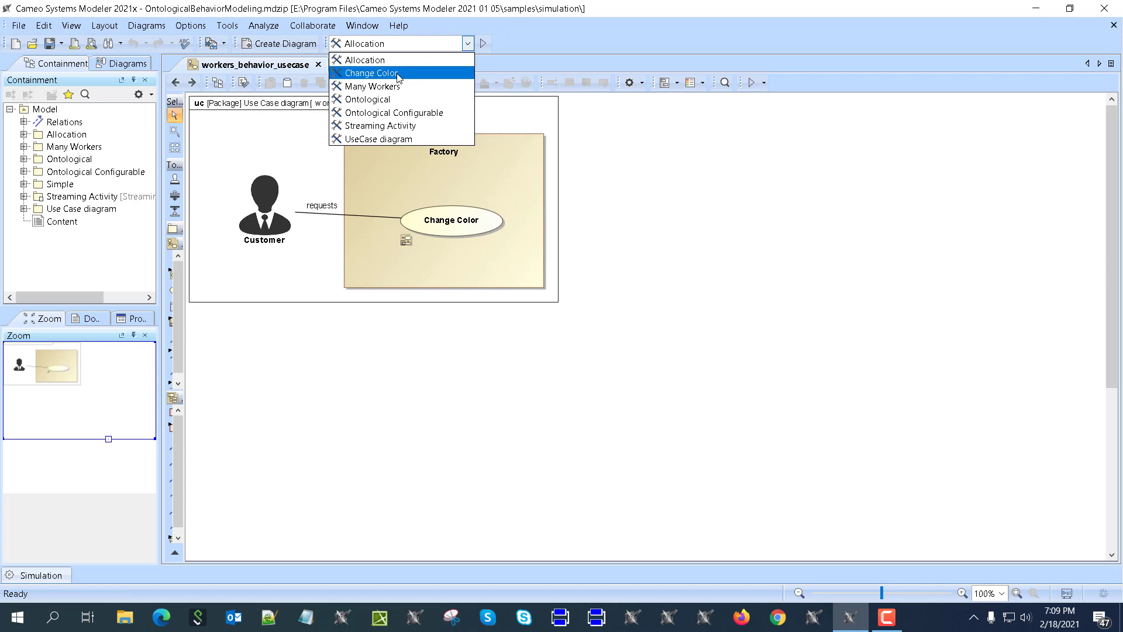
{"action": "left_click", "coordinate": [395, 139]}
{"action": "left_click", "coordinate": [483, 44]}
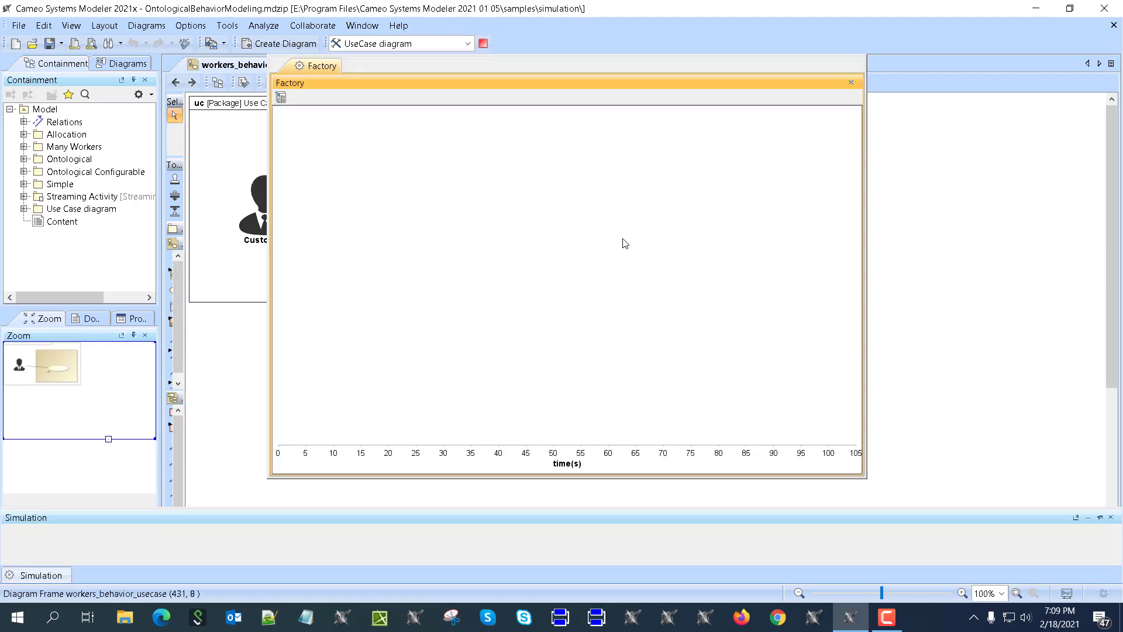
Arrange the Factory timeline and Customer windows and view the Change Color activity.
{"action": "left_click_drag", "start_coordinate": [708, 79], "coordinate": [904, 40]}
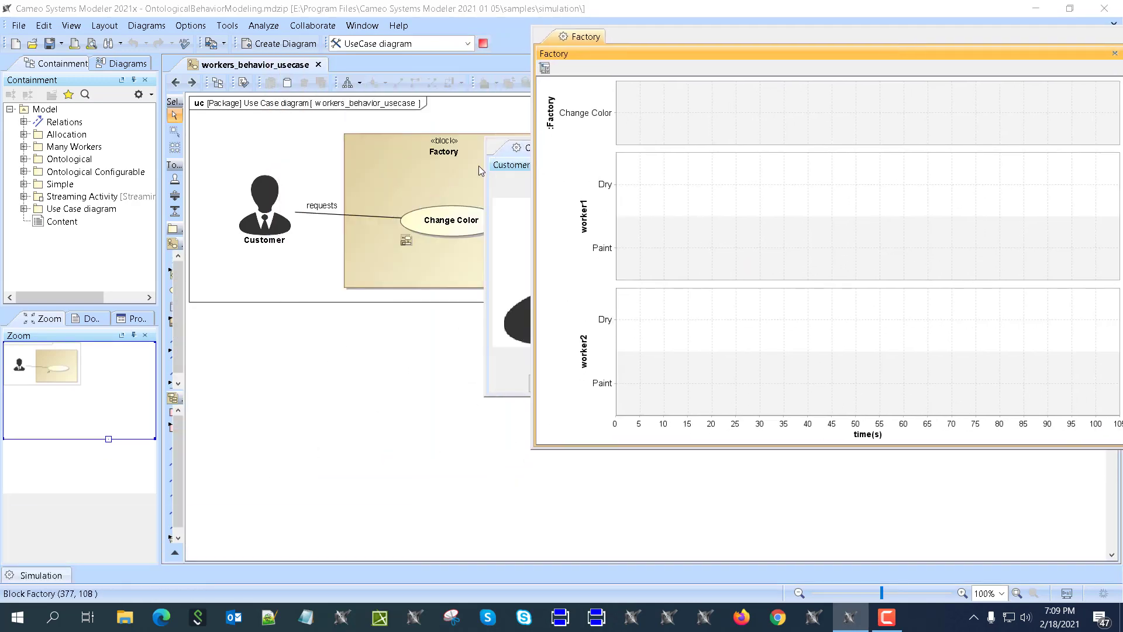
{"action": "left_click_drag", "start_coordinate": [494, 165], "coordinate": [146, 333]}
{"action": "double_click", "coordinate": [431, 229]}
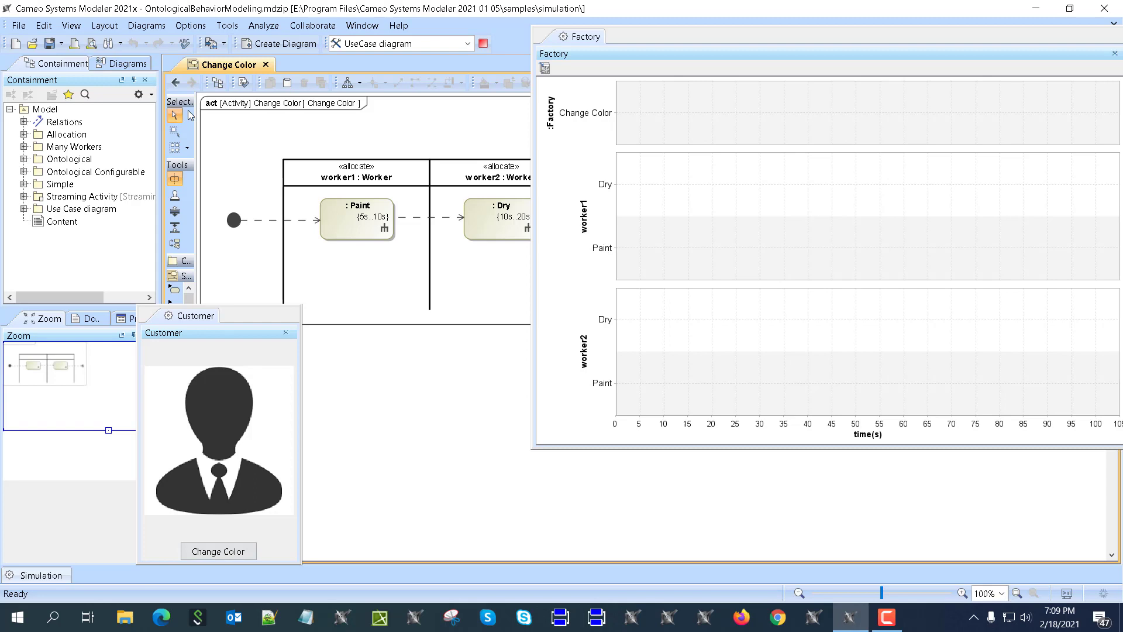
{"action": "left_click", "coordinate": [176, 82]}
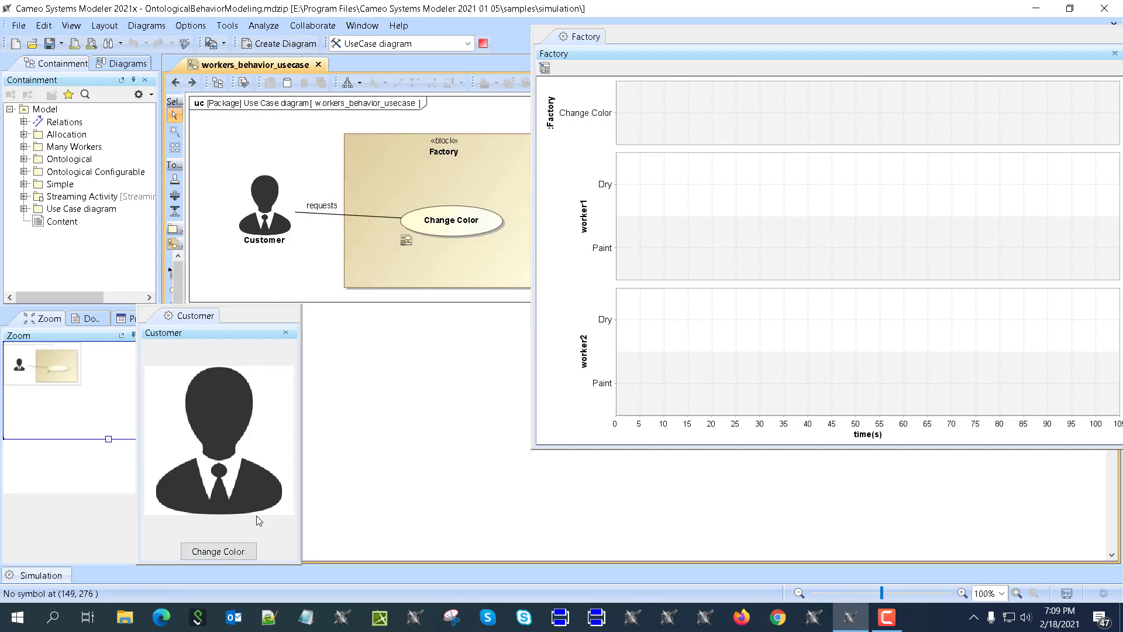
{"action": "left_click", "coordinate": [192, 82]}
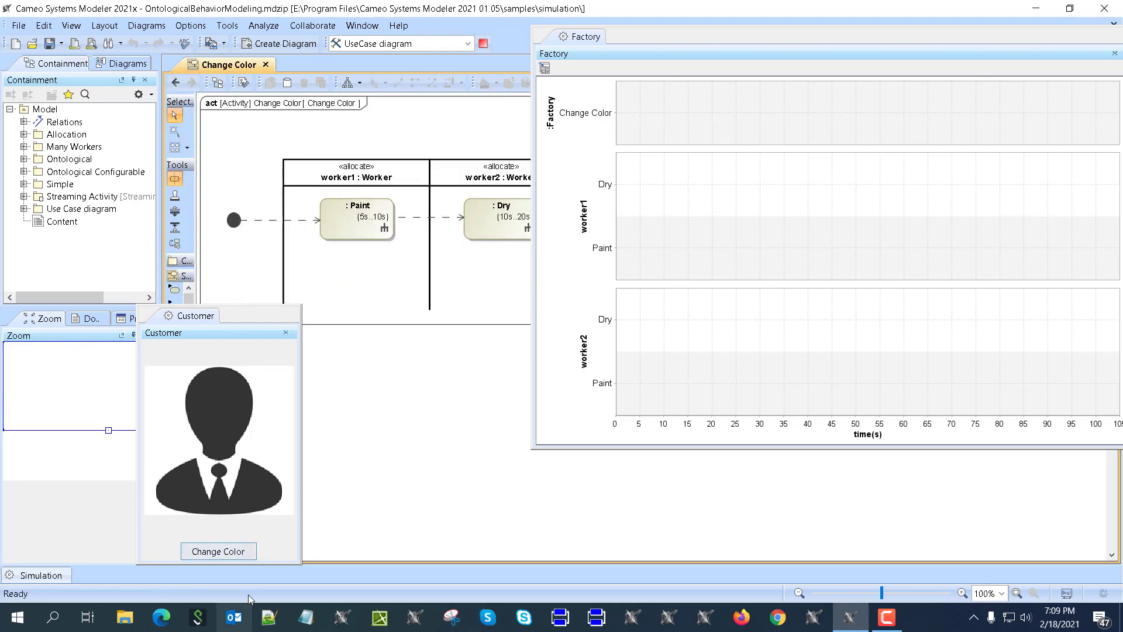
Send a Change Color request from the Customer, close both windows and return to Content.
{"action": "left_click", "coordinate": [212, 556]}
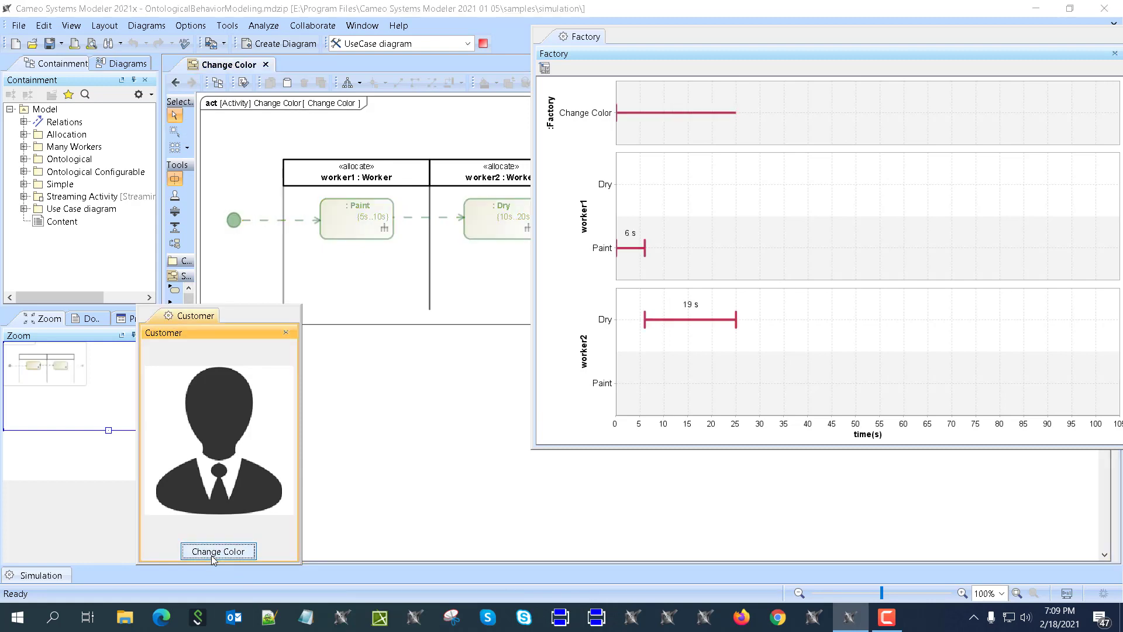
{"action": "left_click", "coordinate": [286, 332]}
{"action": "left_click_drag", "start_coordinate": [573, 37], "coordinate": [145, 120]}
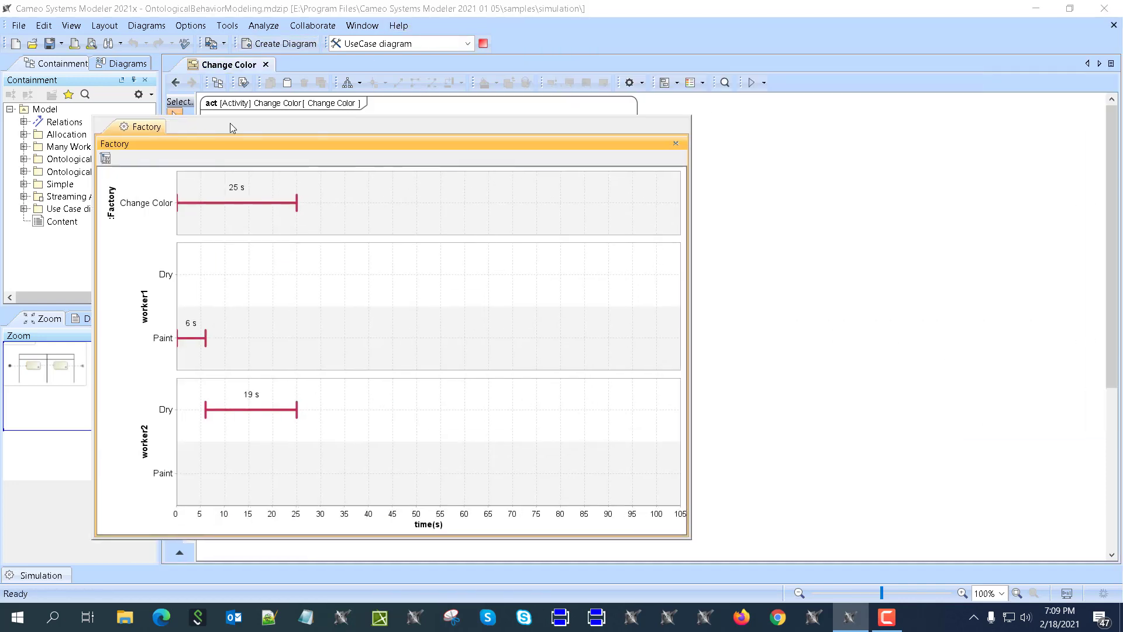
{"action": "left_click", "coordinate": [685, 142]}
{"action": "left_click", "coordinate": [175, 82]}
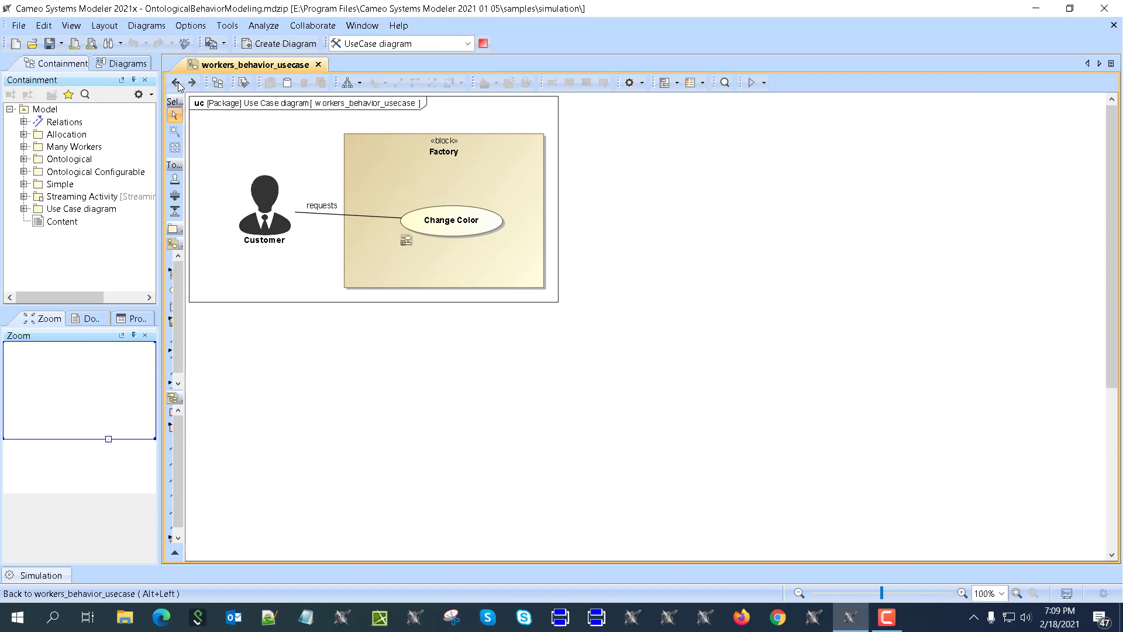
{"action": "left_click", "coordinate": [175, 82]}
{"action": "scroll", "coordinate": [481, 285], "scroll_direction": "down", "scroll_amount": 9}
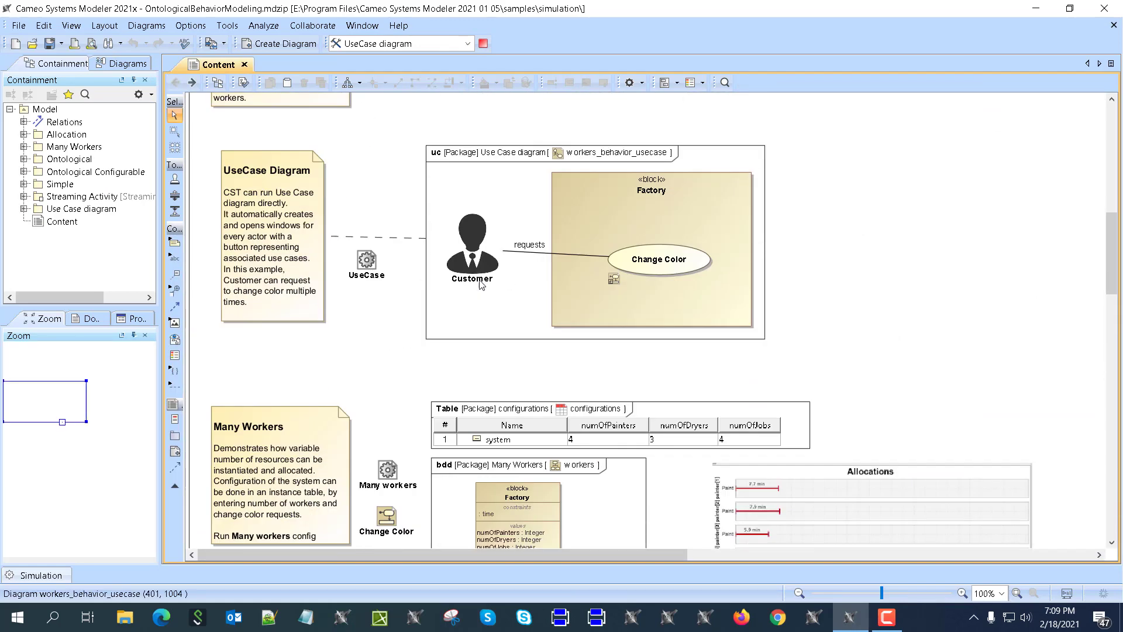
{"action": "scroll", "coordinate": [481, 285], "scroll_direction": "down", "scroll_amount": 2}
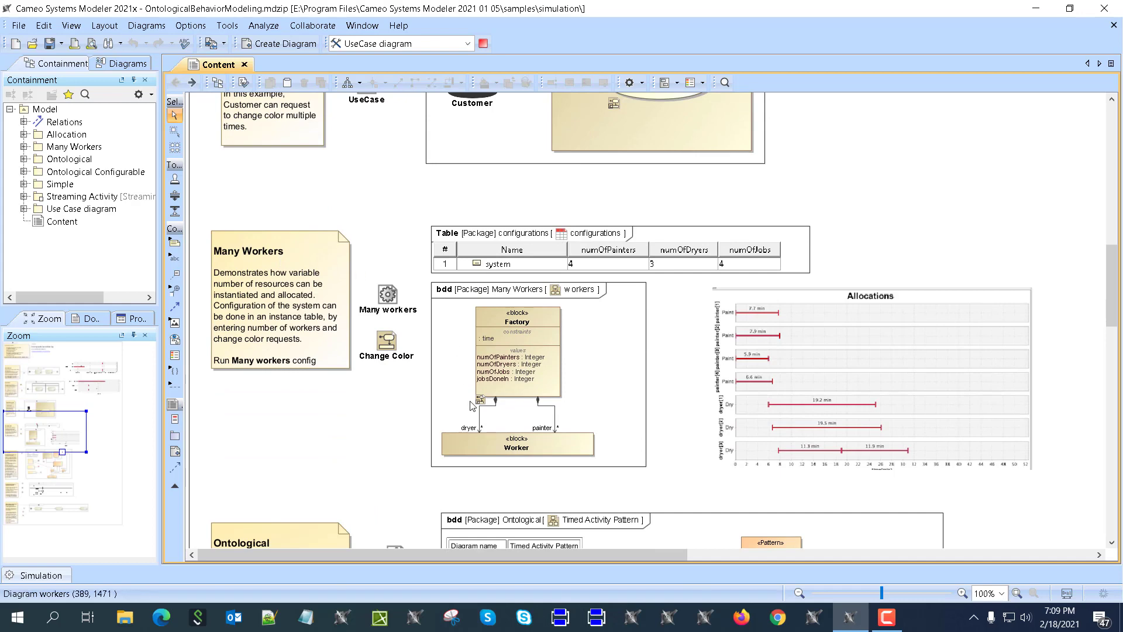
{"action": "double_click", "coordinate": [510, 334]}
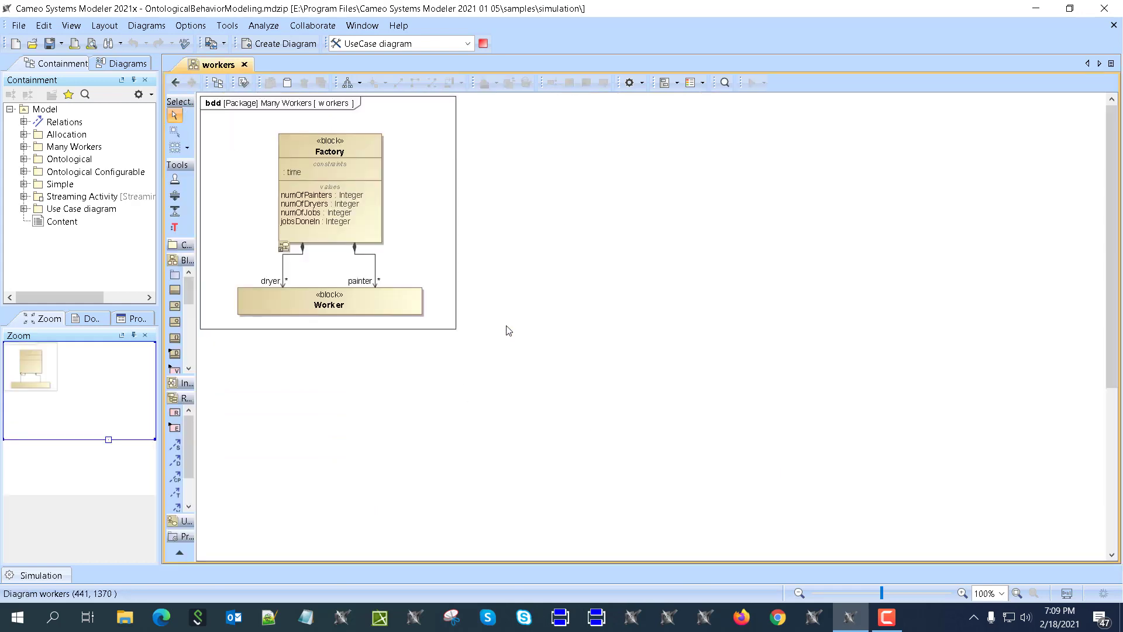
{"action": "double_click", "coordinate": [326, 152]}
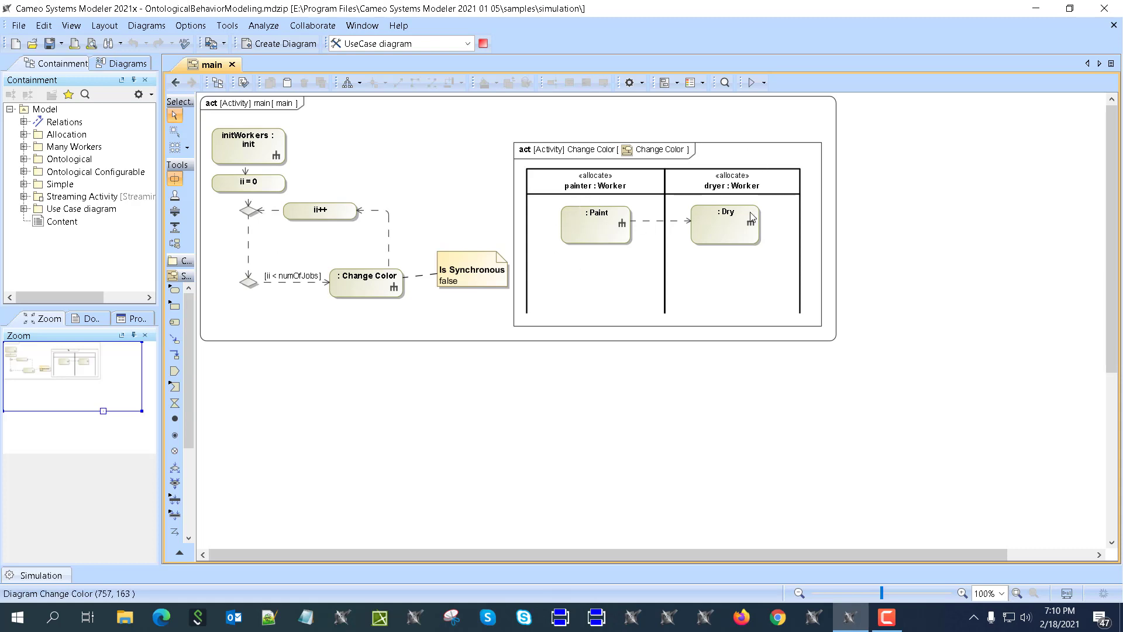
{"action": "double_click", "coordinate": [360, 287]}
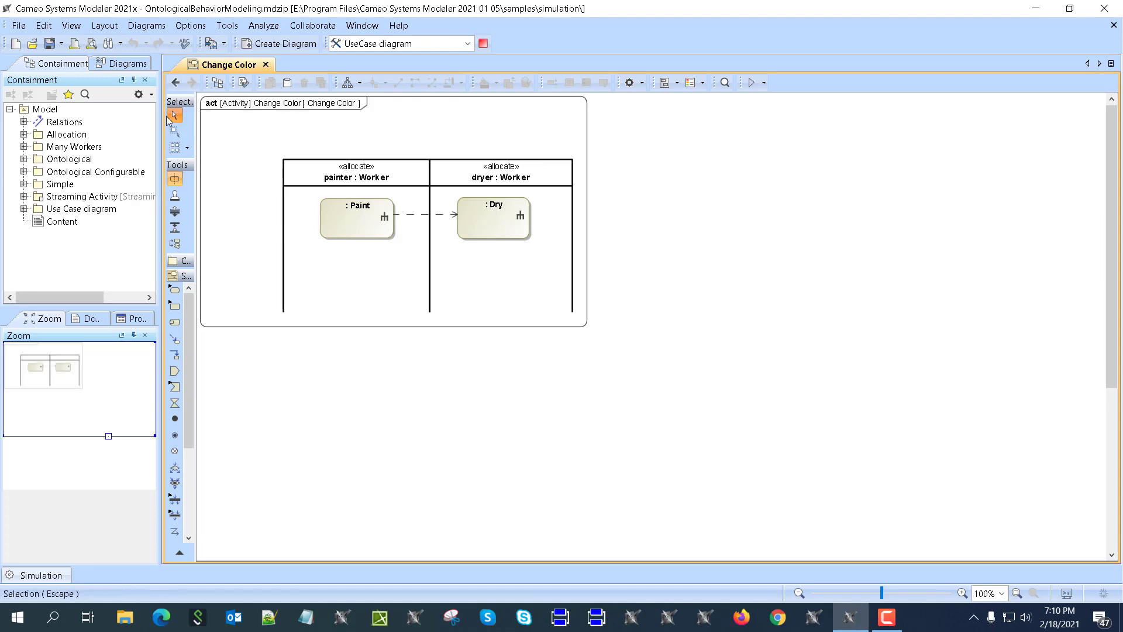
{"action": "left_click", "coordinate": [175, 83]}
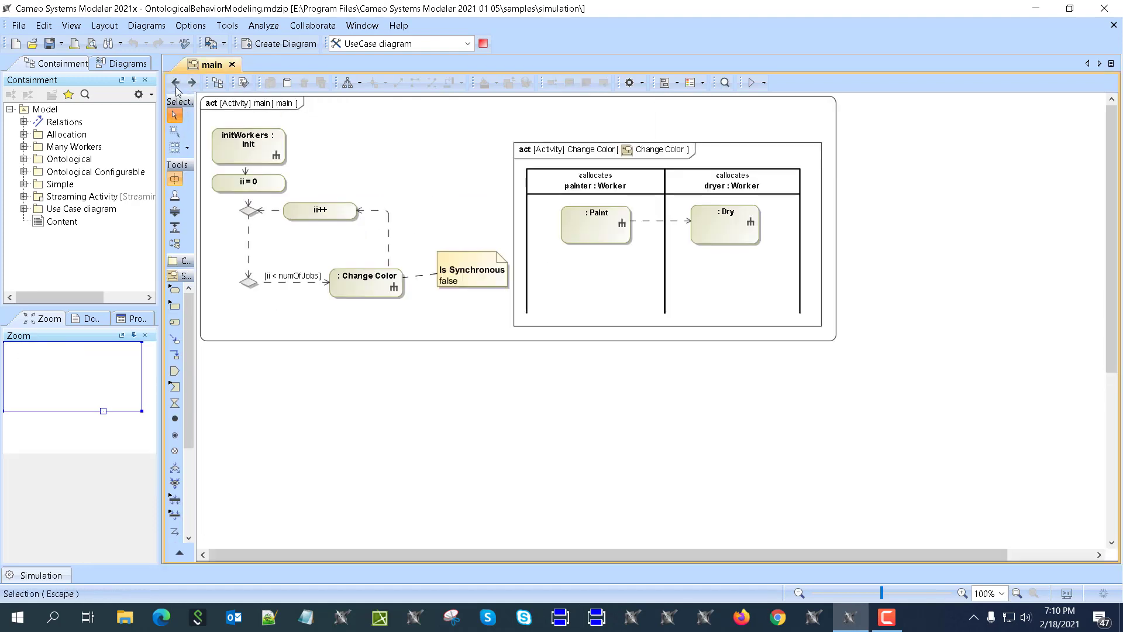
{"action": "left_click", "coordinate": [175, 83]}
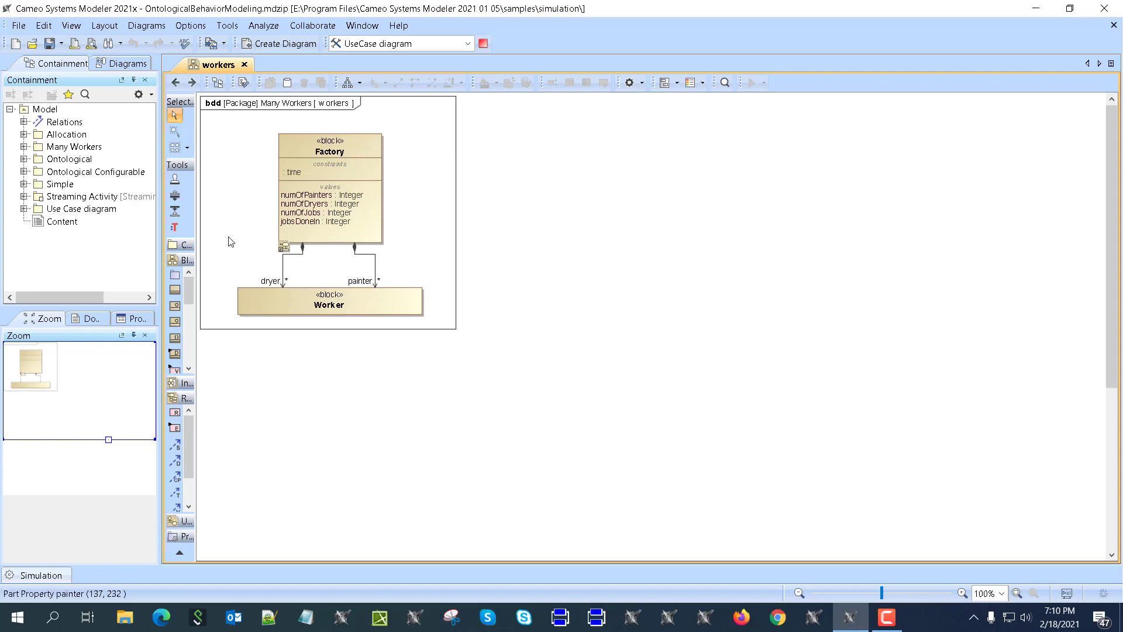
{"action": "left_click", "coordinate": [176, 83]}
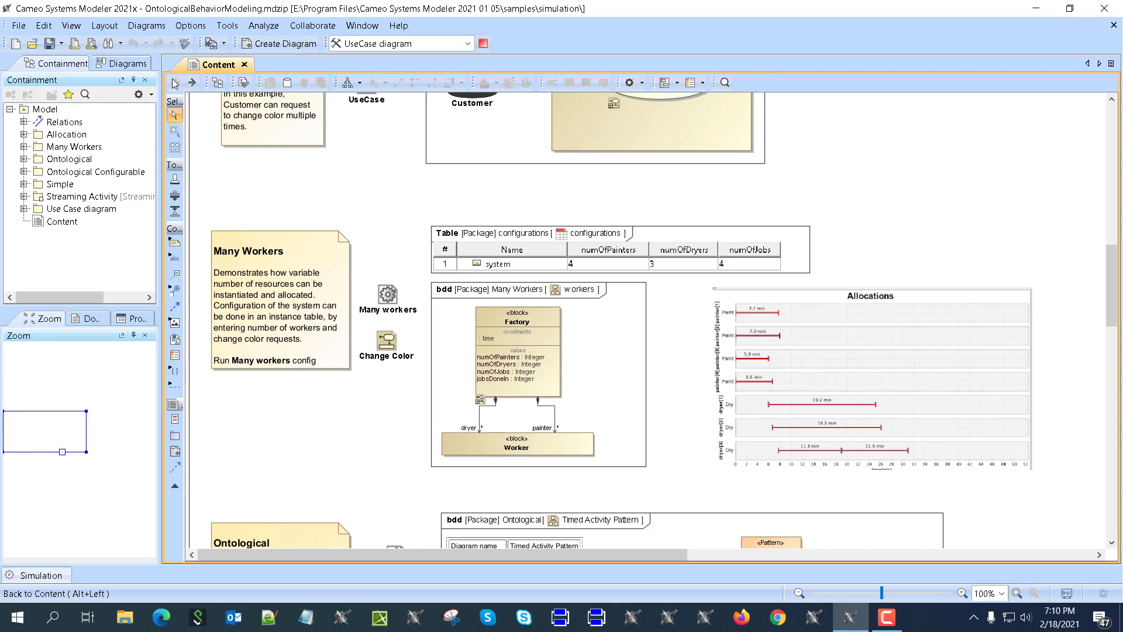
{"action": "double_click", "coordinate": [595, 259]}
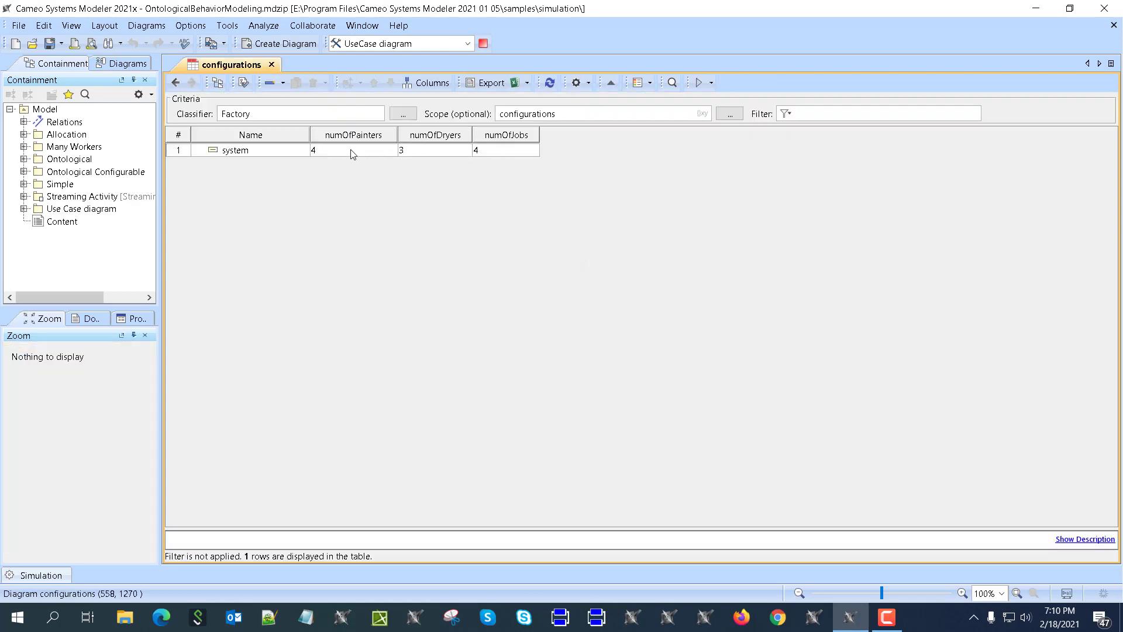
{"action": "left_click", "coordinate": [176, 83]}
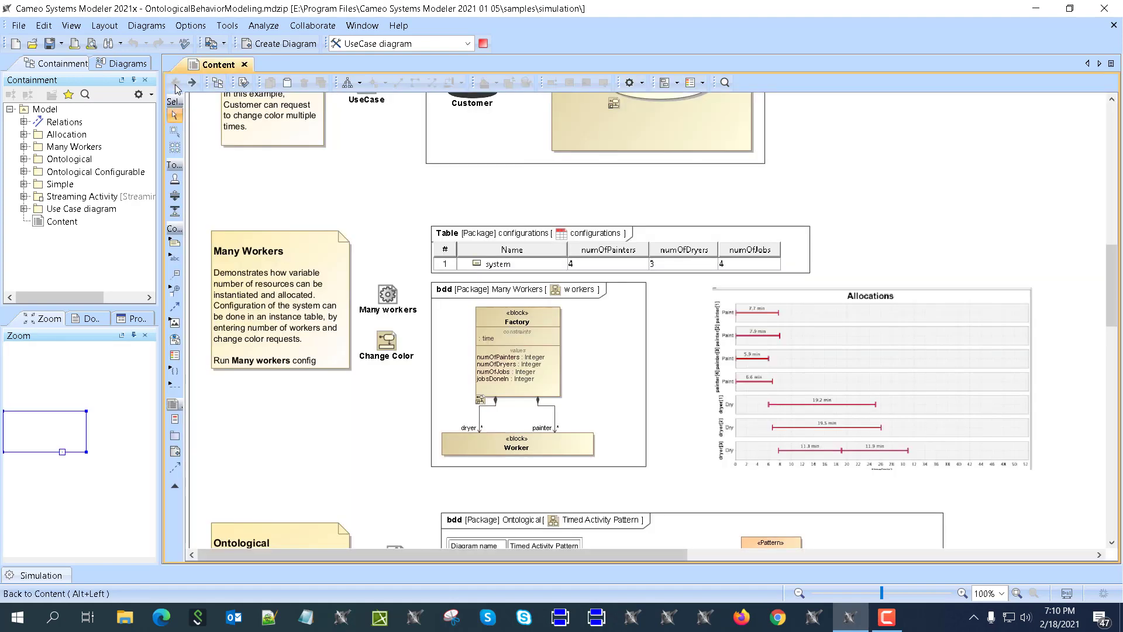
Start the Many Workers simulation configuration and move its chart window aside.
{"action": "left_click", "coordinate": [468, 43]}
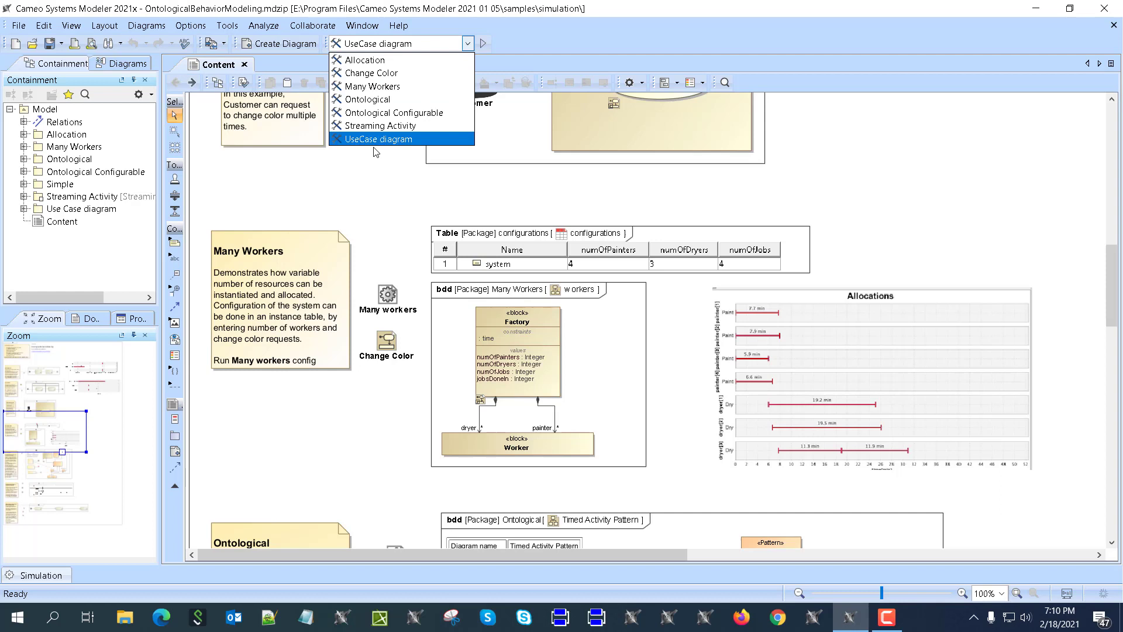
{"action": "left_click", "coordinate": [386, 86]}
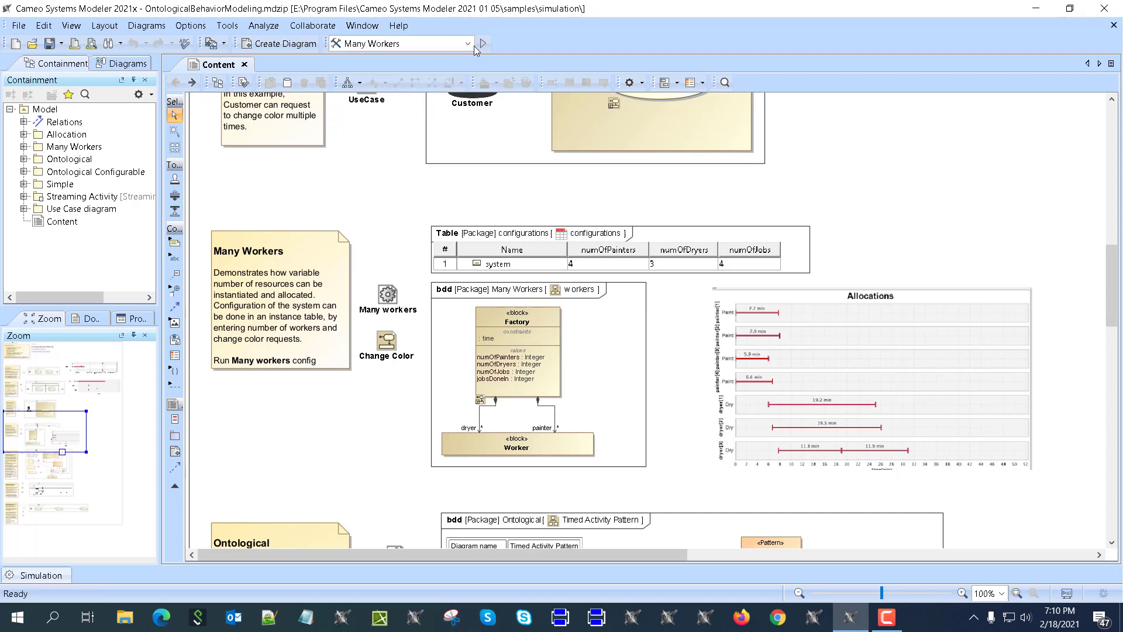
{"action": "left_click", "coordinate": [482, 44]}
{"action": "left_click_drag", "start_coordinate": [550, 70], "coordinate": [847, 21]}
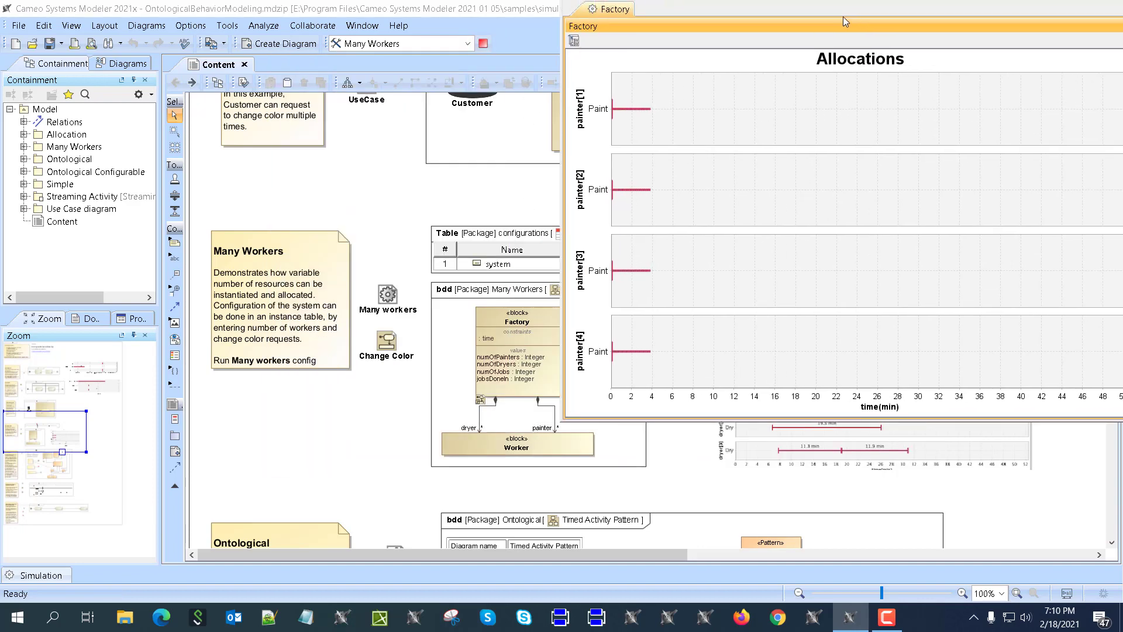
During the run, view the Change Color activity, workers block diagram and Factory main activity.
{"action": "double_click", "coordinate": [388, 345]}
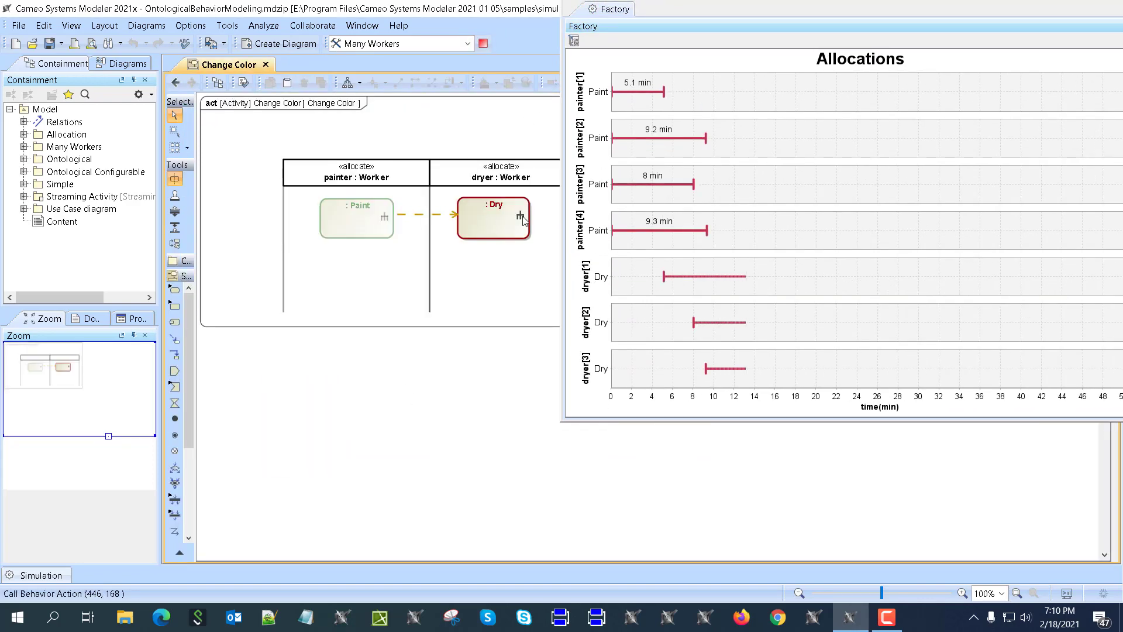
{"action": "left_click", "coordinate": [176, 83]}
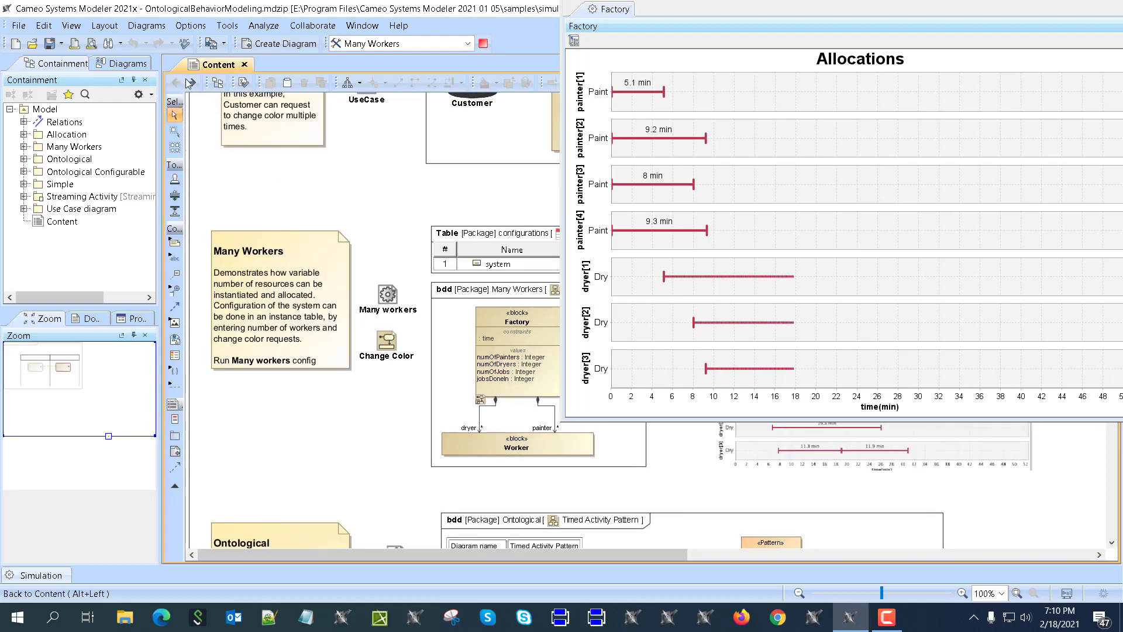
{"action": "double_click", "coordinate": [492, 319]}
{"action": "double_click", "coordinate": [365, 251]}
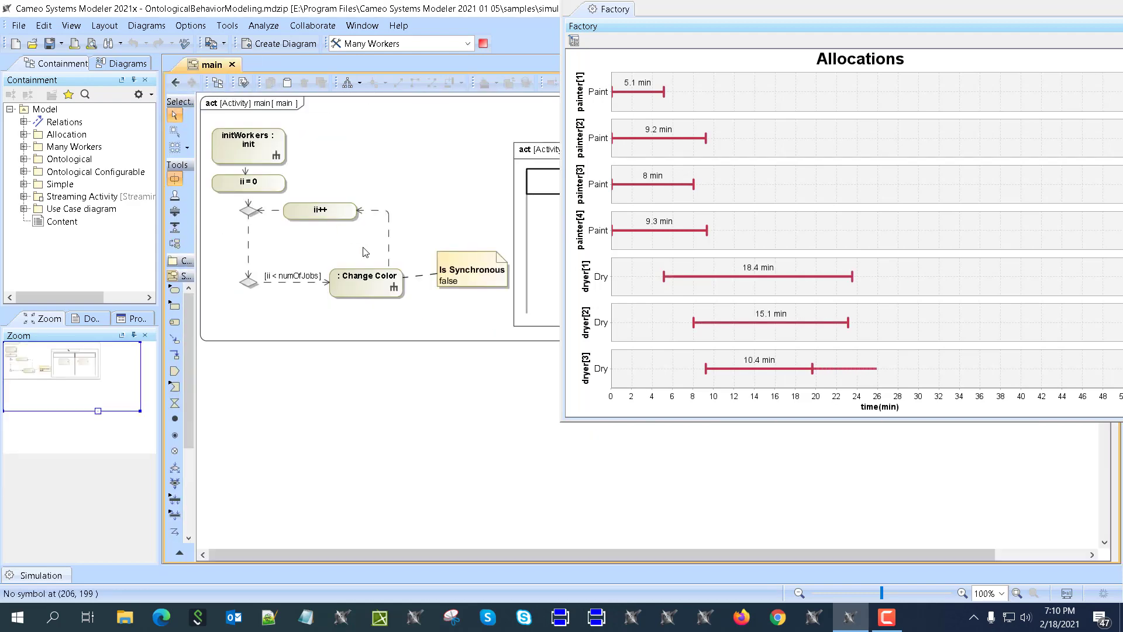
{"action": "left_click_drag", "start_coordinate": [698, 14], "coordinate": [612, 276]}
{"action": "left_click_drag", "start_coordinate": [673, 143], "coordinate": [596, 50]}
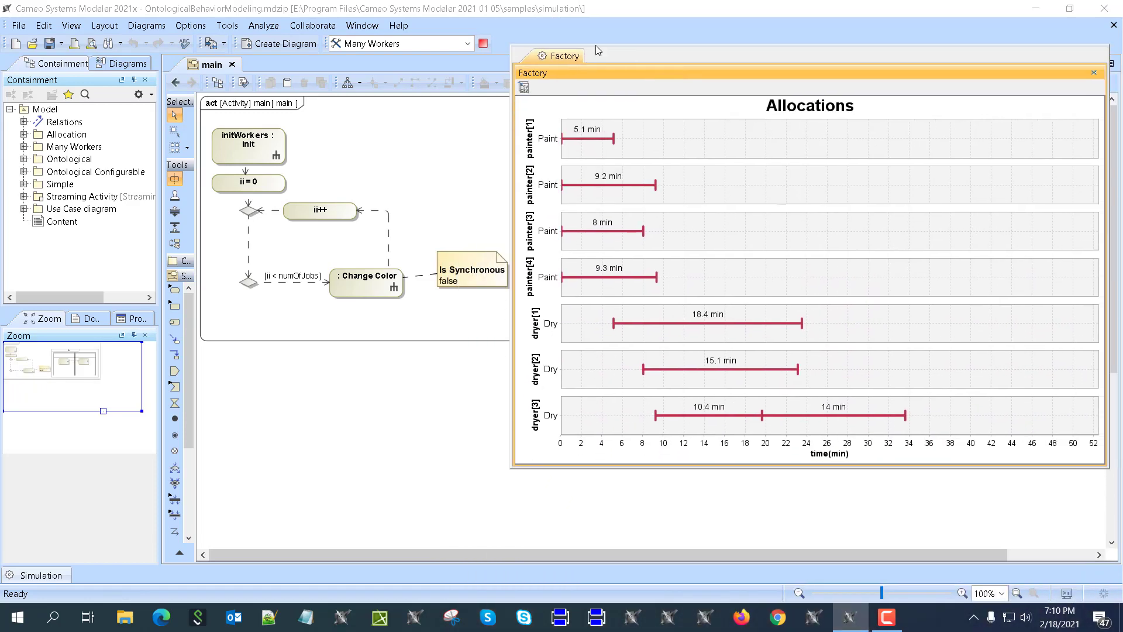
Restart Many Workers and review the Allocations timeline: four painters, three dryers, ending near 33 min.
{"action": "left_click", "coordinate": [483, 44]}
{"action": "left_click", "coordinate": [483, 44]}
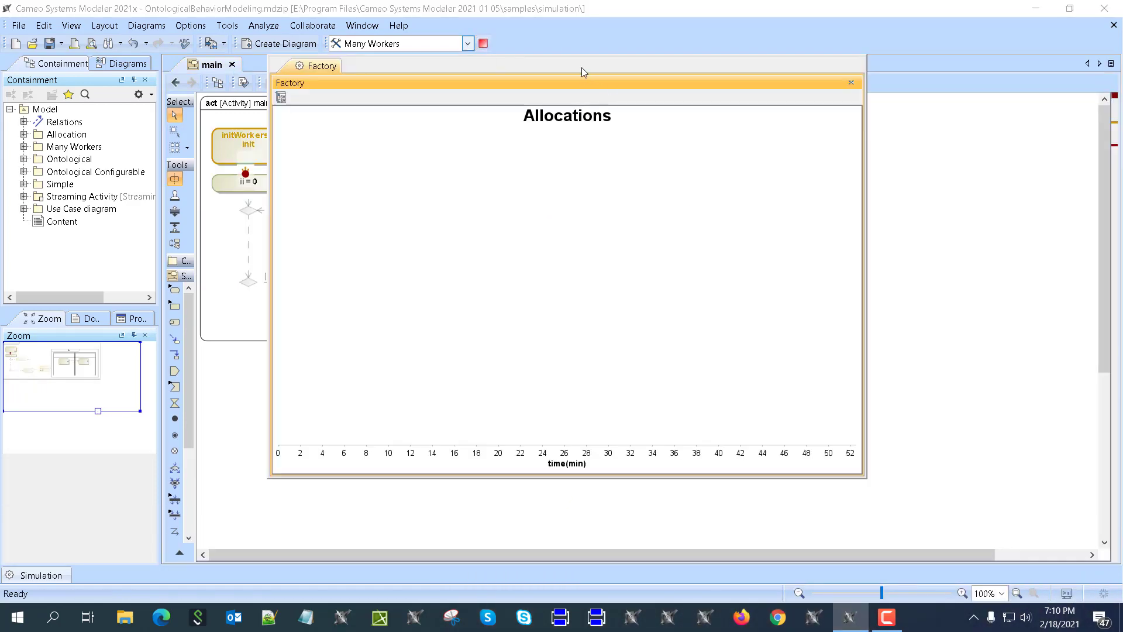
{"action": "left_click_drag", "start_coordinate": [582, 69], "coordinate": [988, 117]}
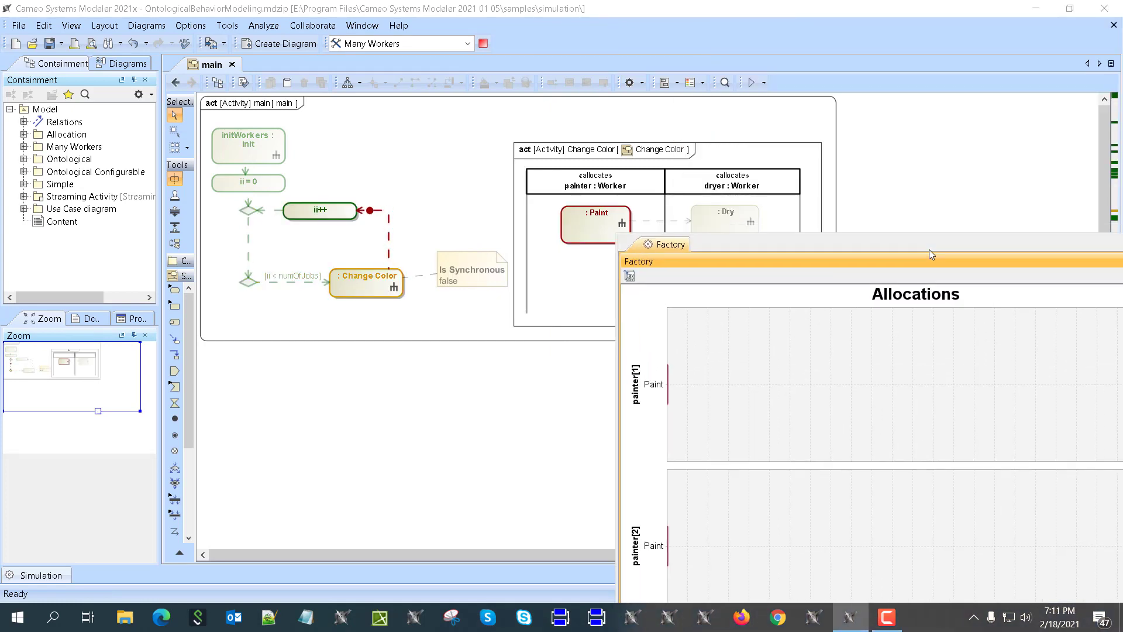
{"action": "mouse_move", "coordinate": [929, 249]}
{"action": "left_mouse_down"}
{"action": "mouse_move", "coordinate": [898, 270]}
{"action": "mouse_move", "coordinate": [851, 217]}
{"action": "left_mouse_up"}
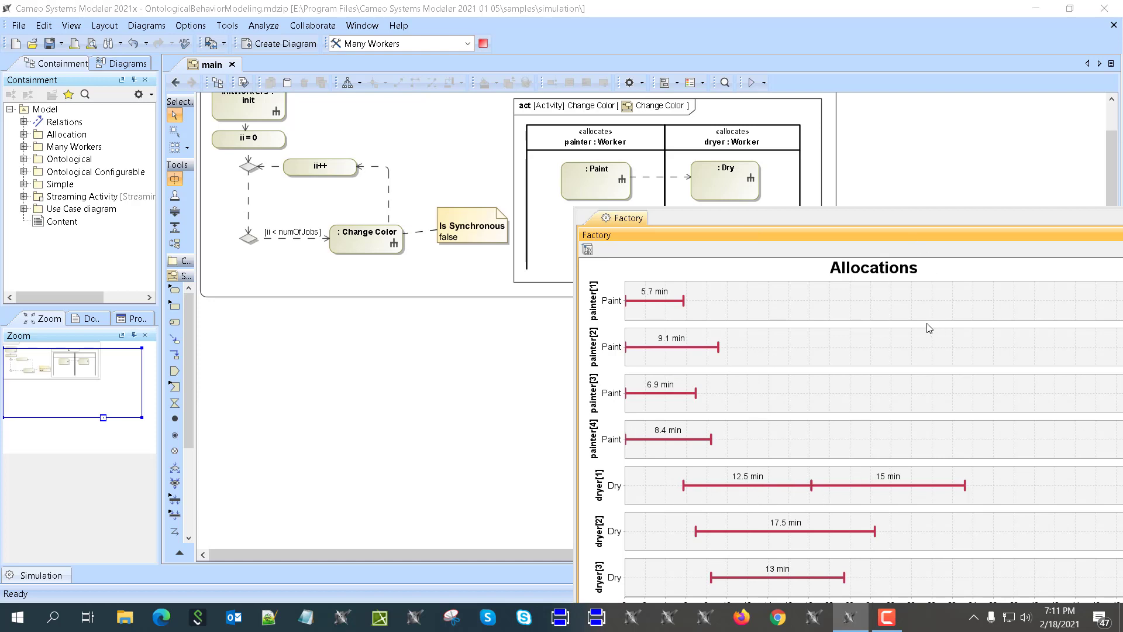
{"action": "left_click_drag", "start_coordinate": [929, 212], "coordinate": [836, 43]}
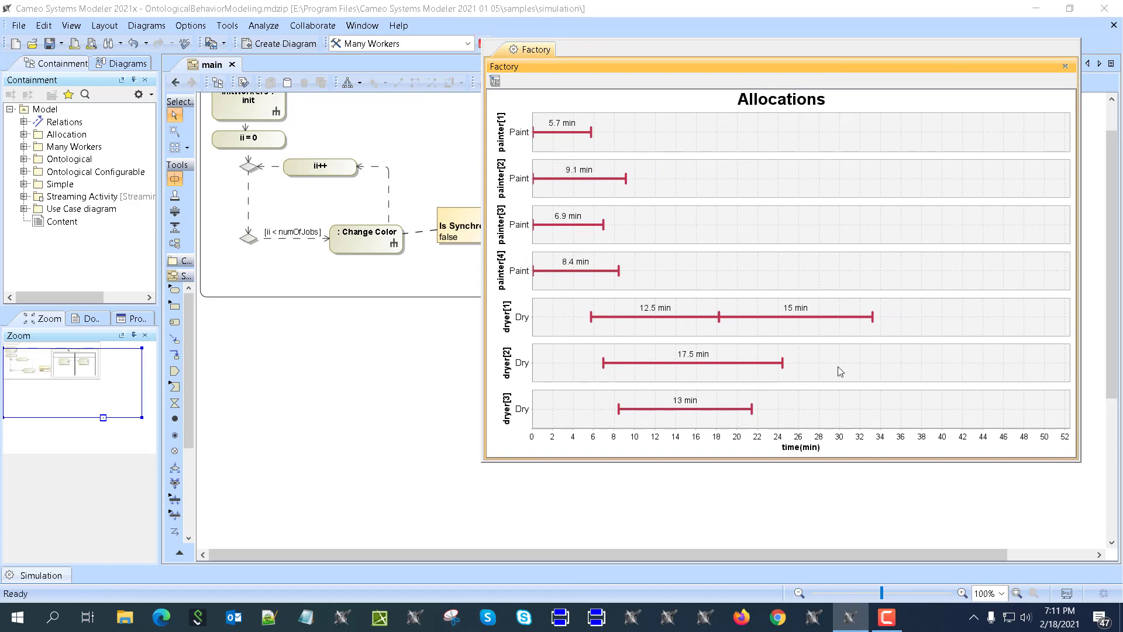
Close the Allocations chart and return to the Content overview diagram.
{"action": "left_click", "coordinate": [1065, 66]}
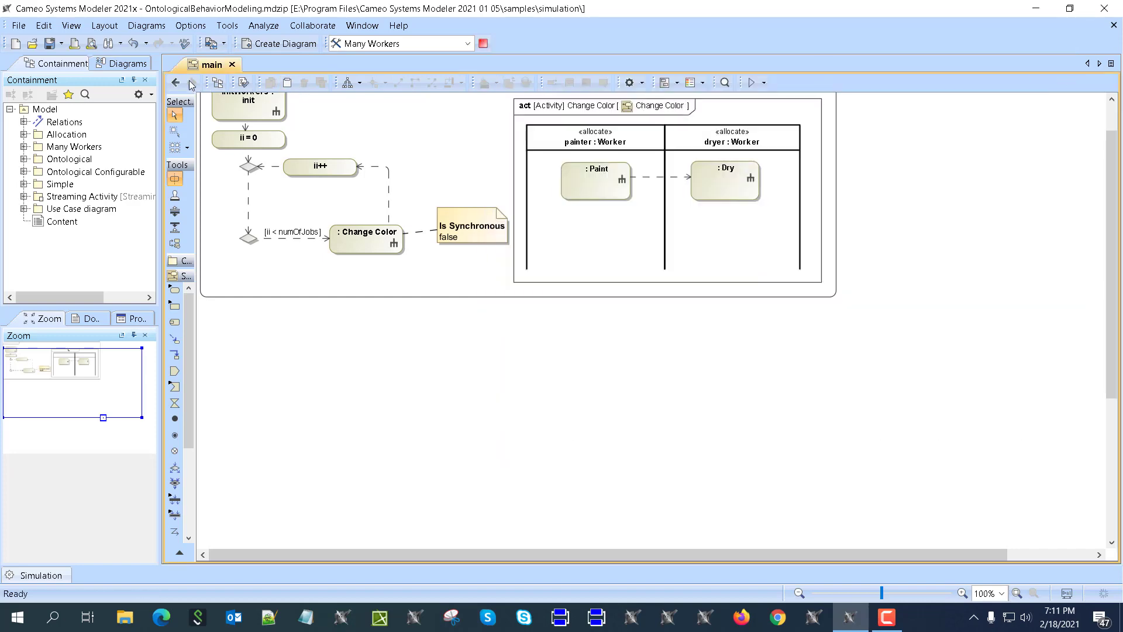
{"action": "left_click", "coordinate": [178, 84]}
{"action": "left_click", "coordinate": [180, 83]}
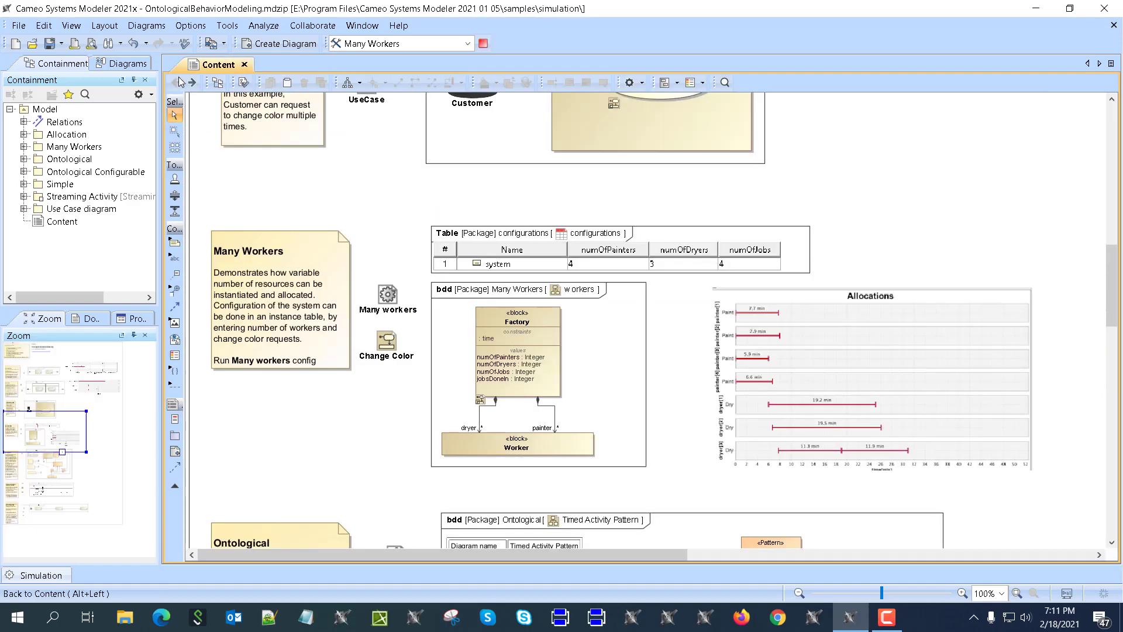
{"action": "scroll", "coordinate": [411, 221], "scroll_direction": "down", "scroll_amount": 8}
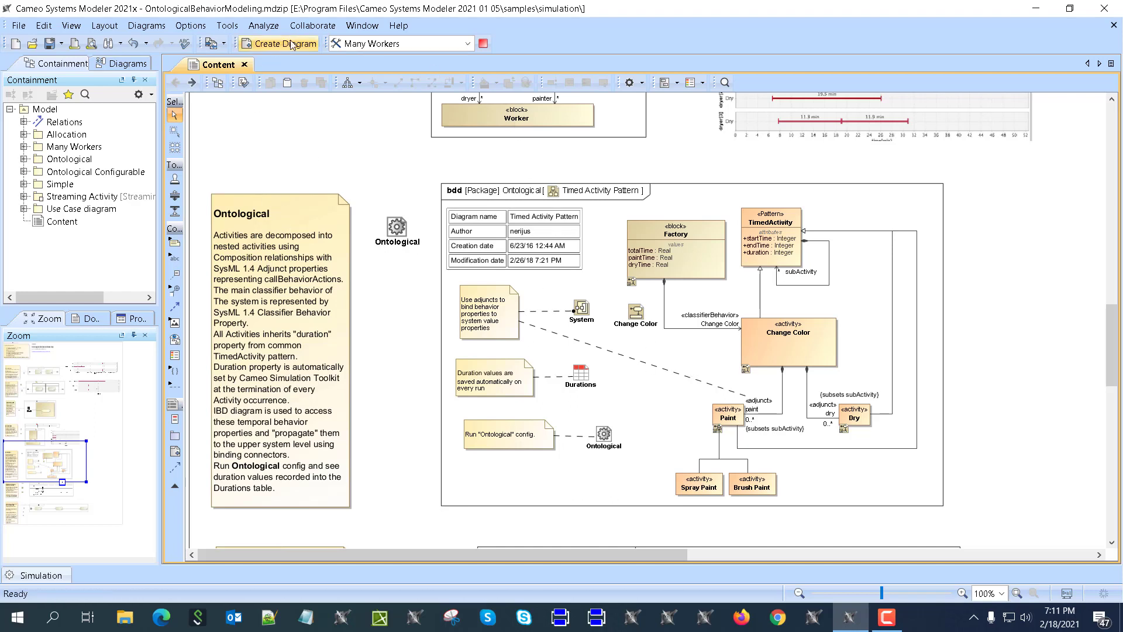
Run the Ontological configuration, getting Paint 9 s, Dry 14 s and Change Color 23 s.
{"action": "left_click", "coordinate": [409, 44]}
{"action": "left_click", "coordinate": [367, 99]}
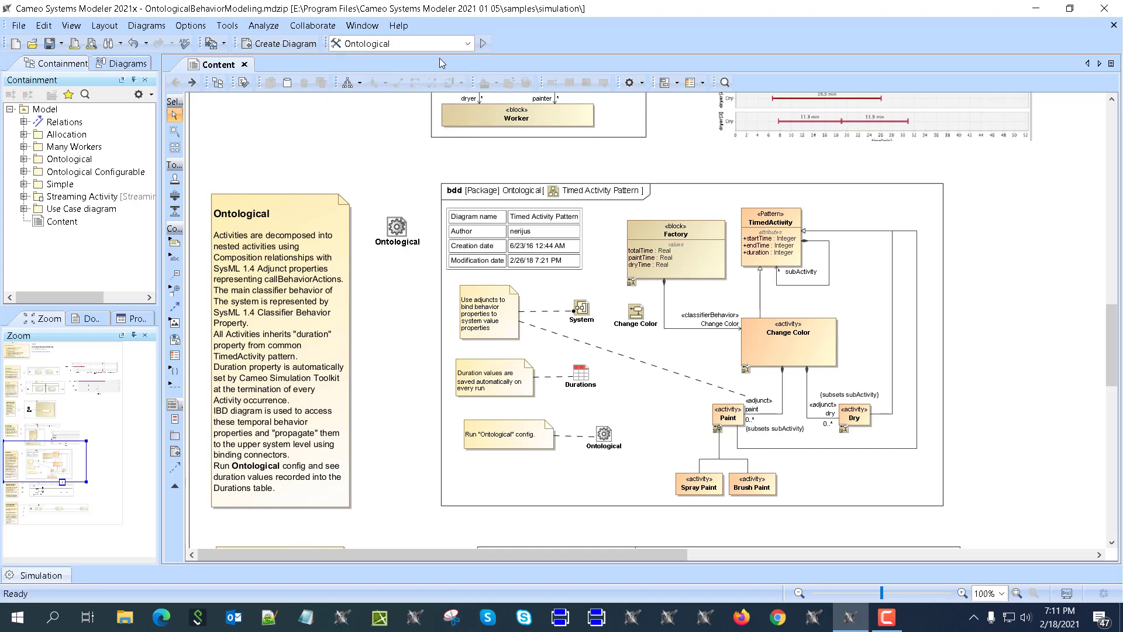
{"action": "left_click", "coordinate": [481, 44]}
{"action": "left_click", "coordinate": [622, 356]}
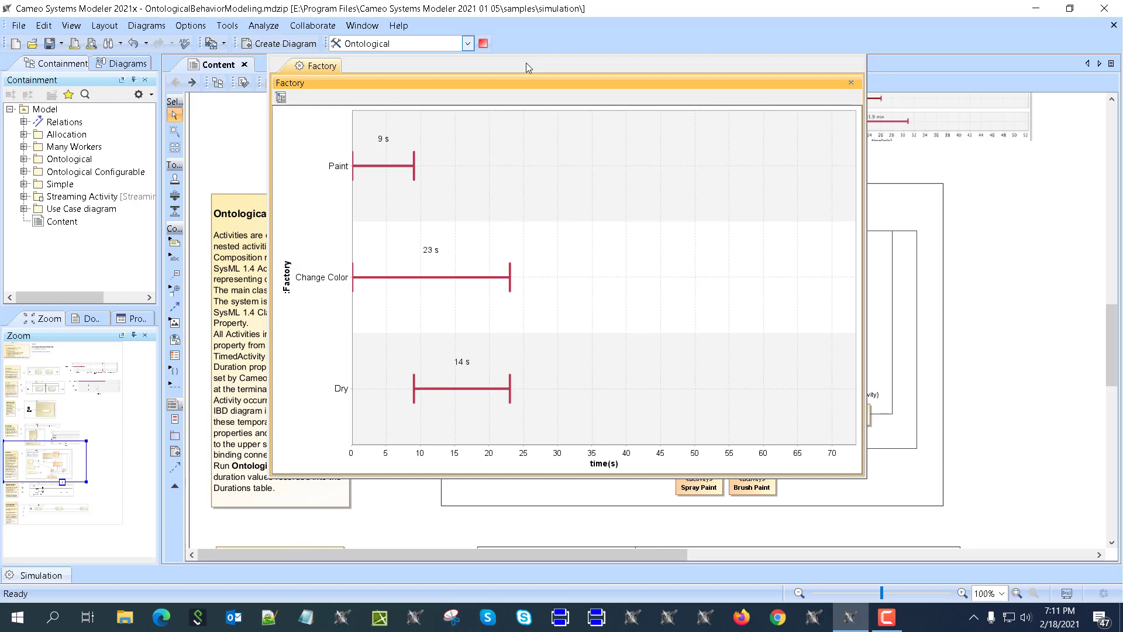
{"action": "left_click_drag", "start_coordinate": [525, 68], "coordinate": [532, 91]}
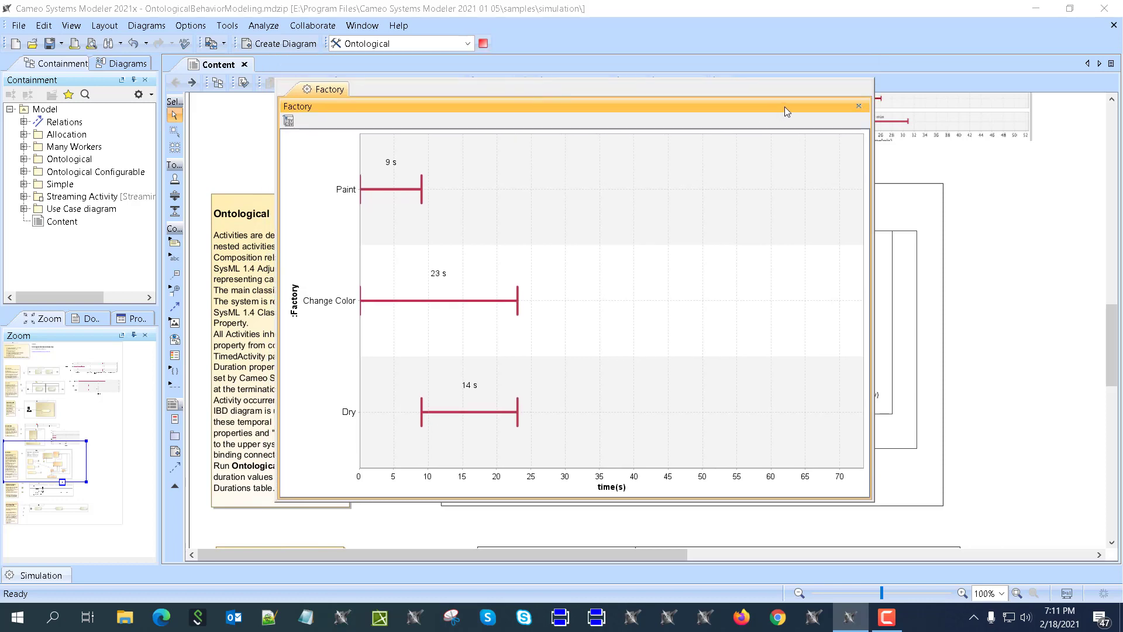
{"action": "left_click", "coordinate": [858, 107]}
{"action": "scroll", "coordinate": [347, 367], "scroll_direction": "down", "scroll_amount": 5}
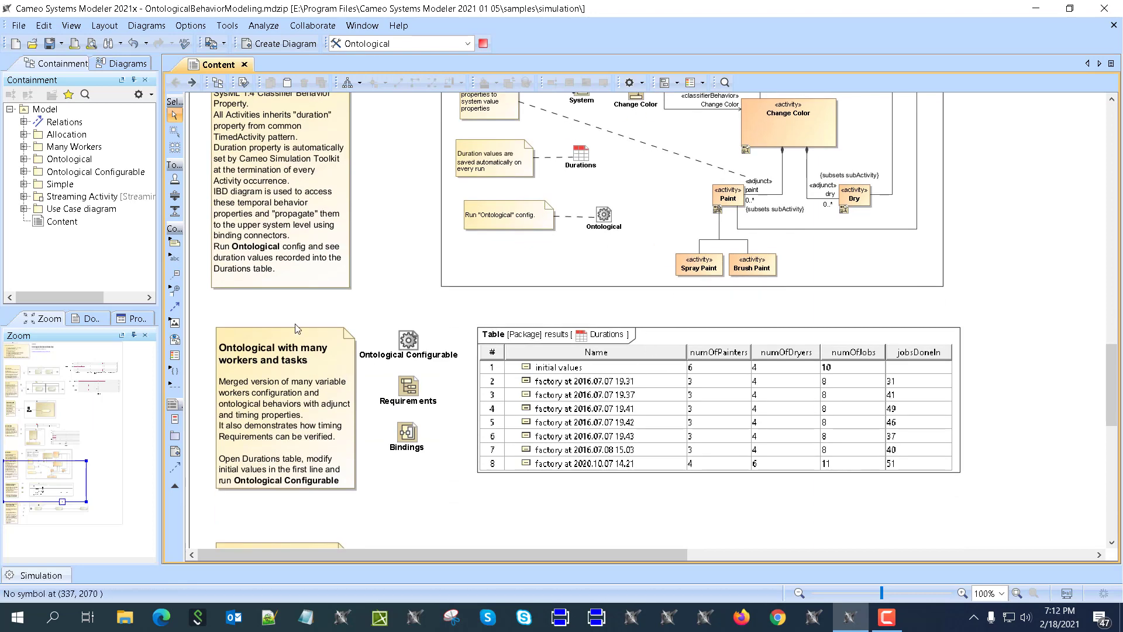
In the Durations table, set initial numOfDryers to 3 and numOfJobs to 8, keeping 5 painters.
{"action": "double_click", "coordinate": [662, 375]}
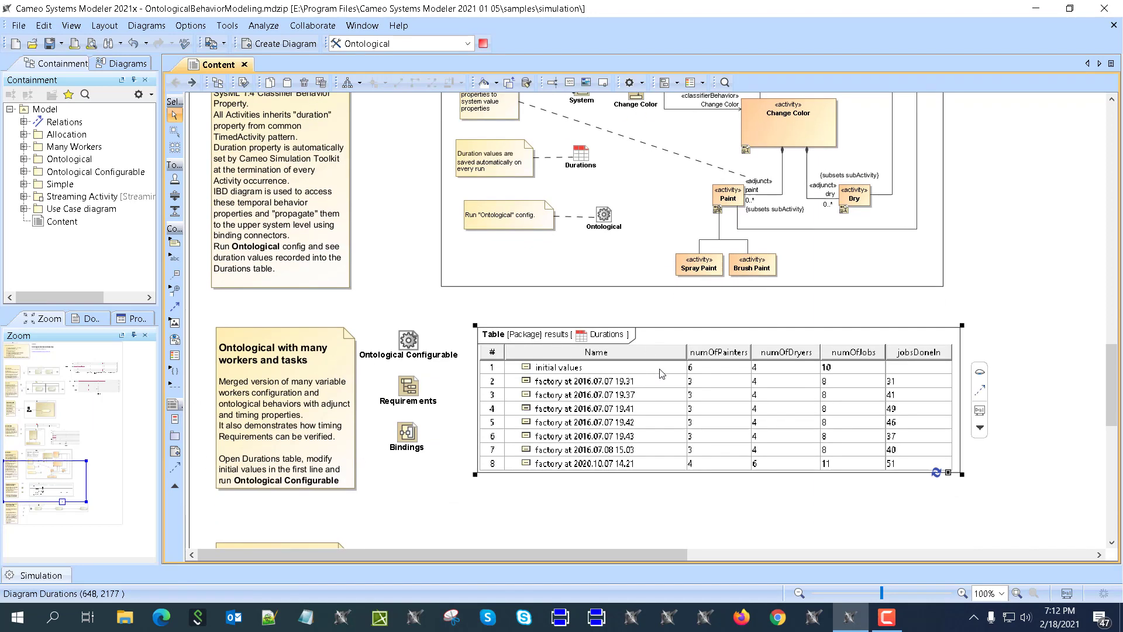
{"action": "left_click", "coordinate": [387, 117]}
{"action": "left_click", "coordinate": [388, 115]}
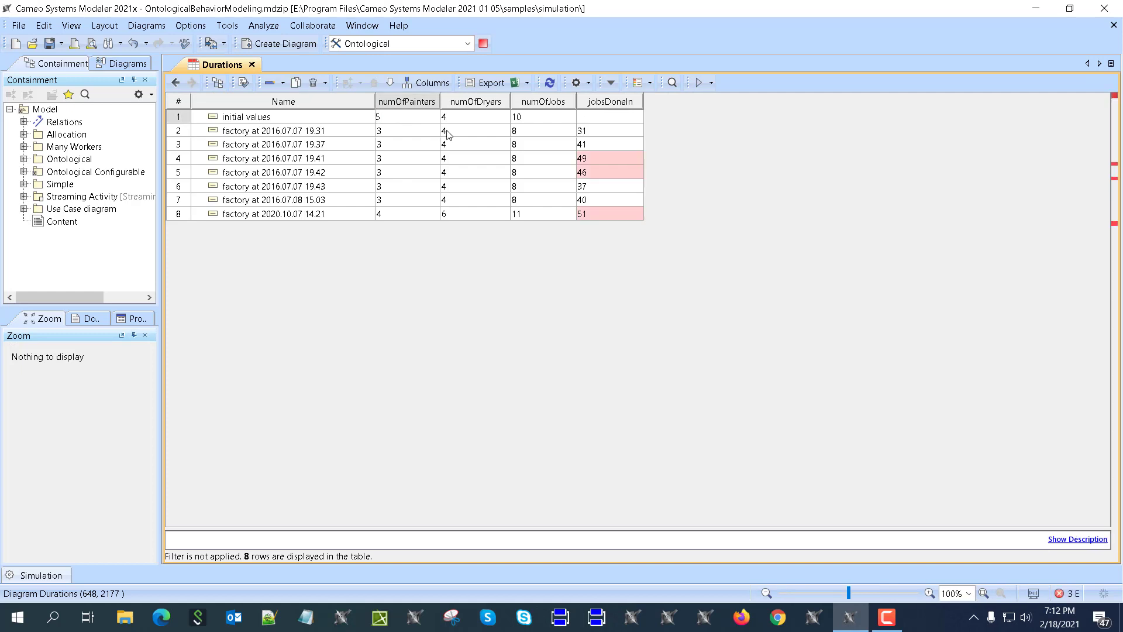
{"action": "left_click", "coordinate": [460, 119]}
{"action": "left_click", "coordinate": [462, 120]}
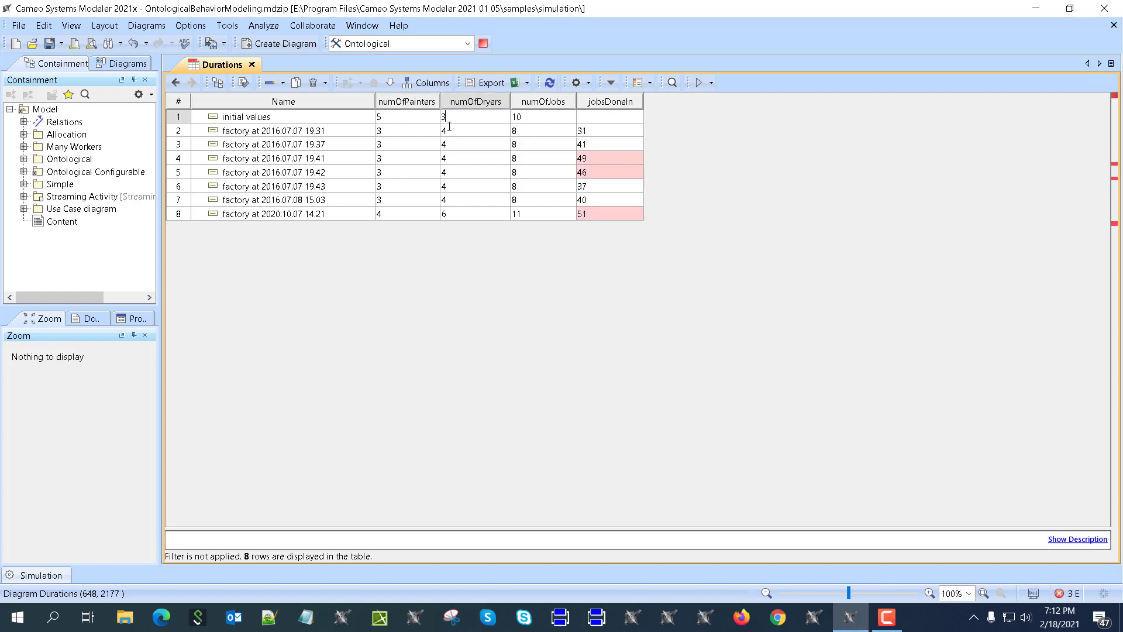
{"action": "left_click", "coordinate": [535, 117]}
{"action": "type", "text": "8"}
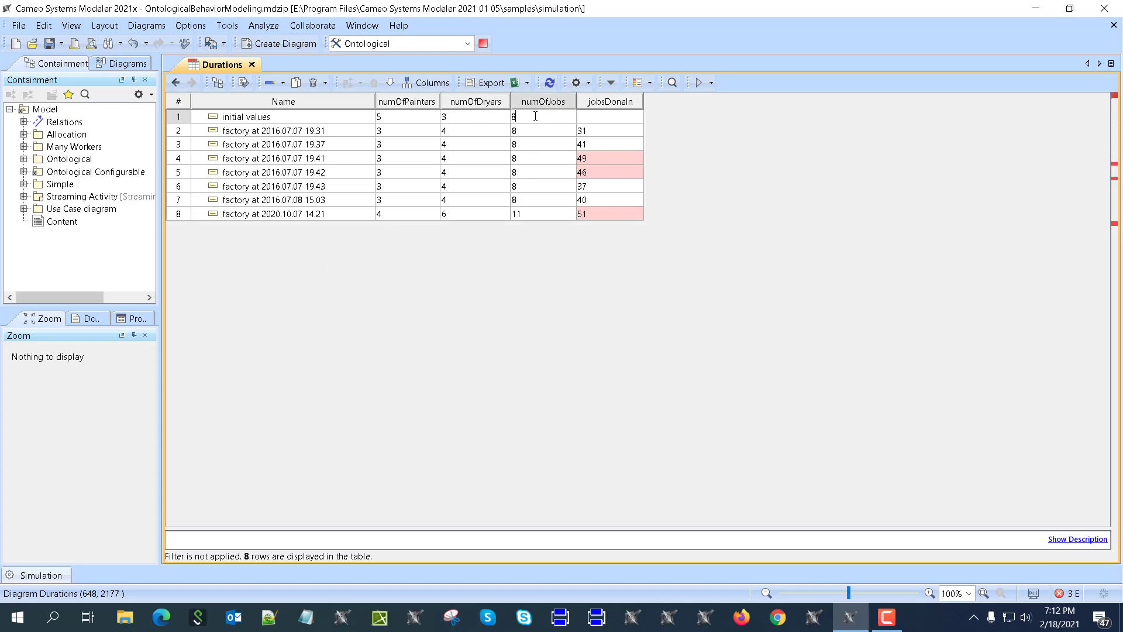
{"action": "left_click", "coordinate": [621, 244]}
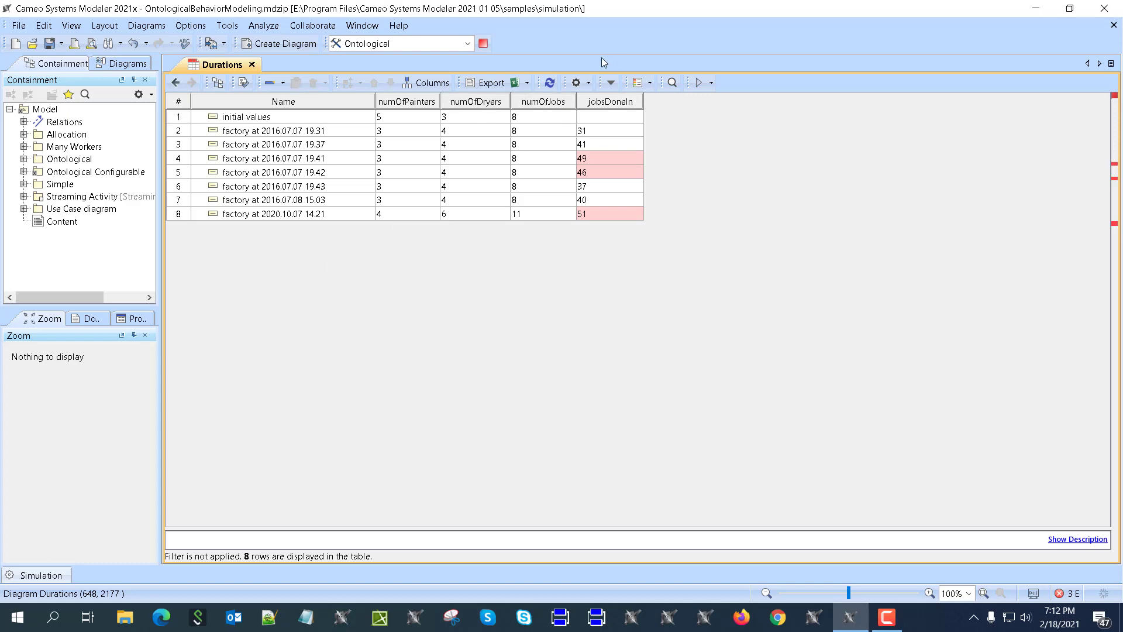
{"action": "left_click", "coordinate": [177, 83]}
Inspect the Requirements diagram's Time limit requirement on Factory's jobsDoneIn (less than 45).
{"action": "double_click", "coordinate": [432, 374]}
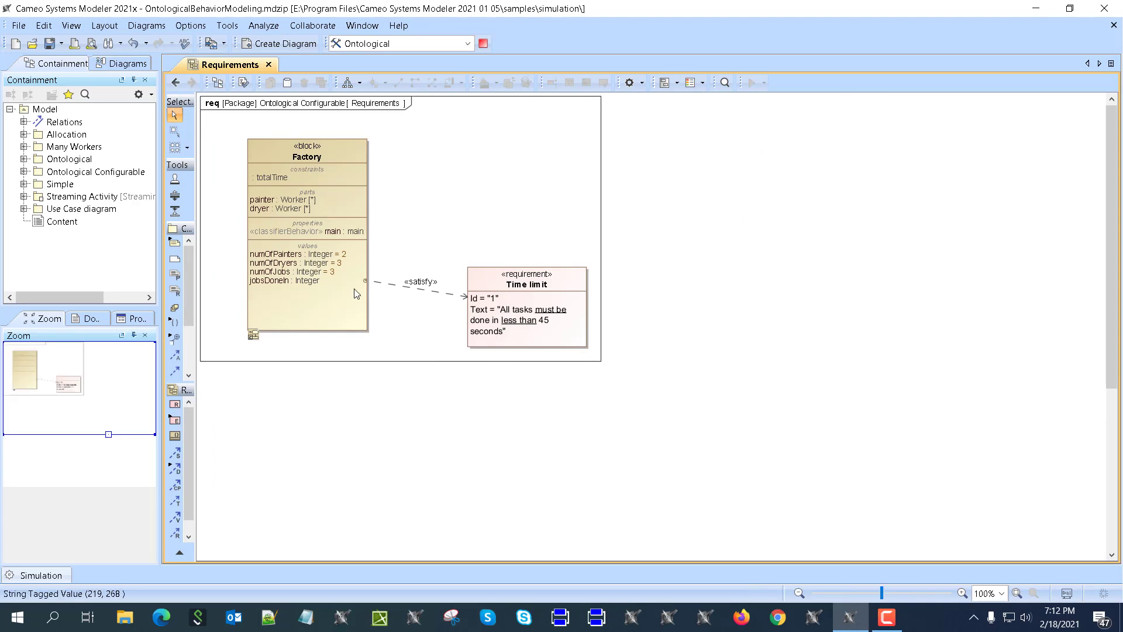
{"action": "left_click", "coordinate": [324, 281]}
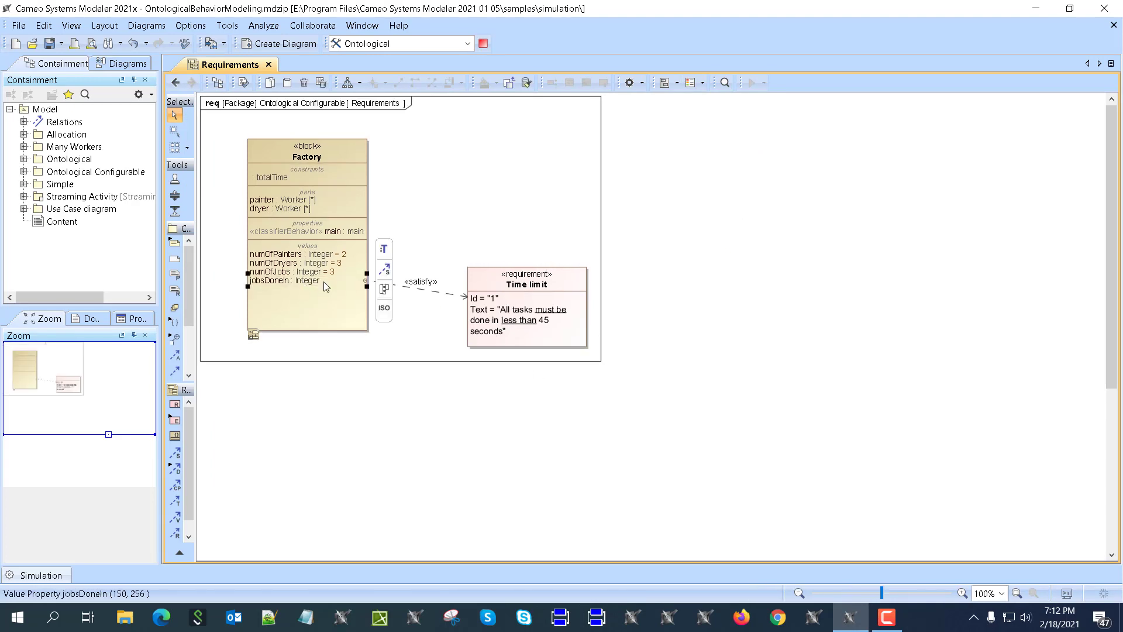
{"action": "left_click", "coordinate": [521, 326]}
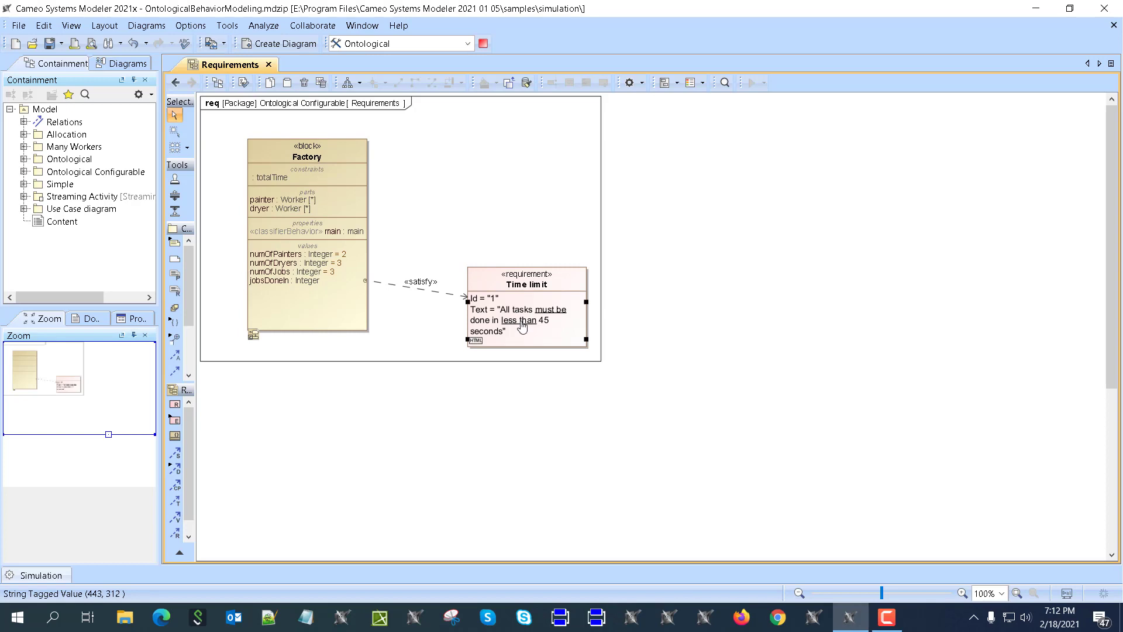
{"action": "mouse_move", "coordinate": [523, 326]}
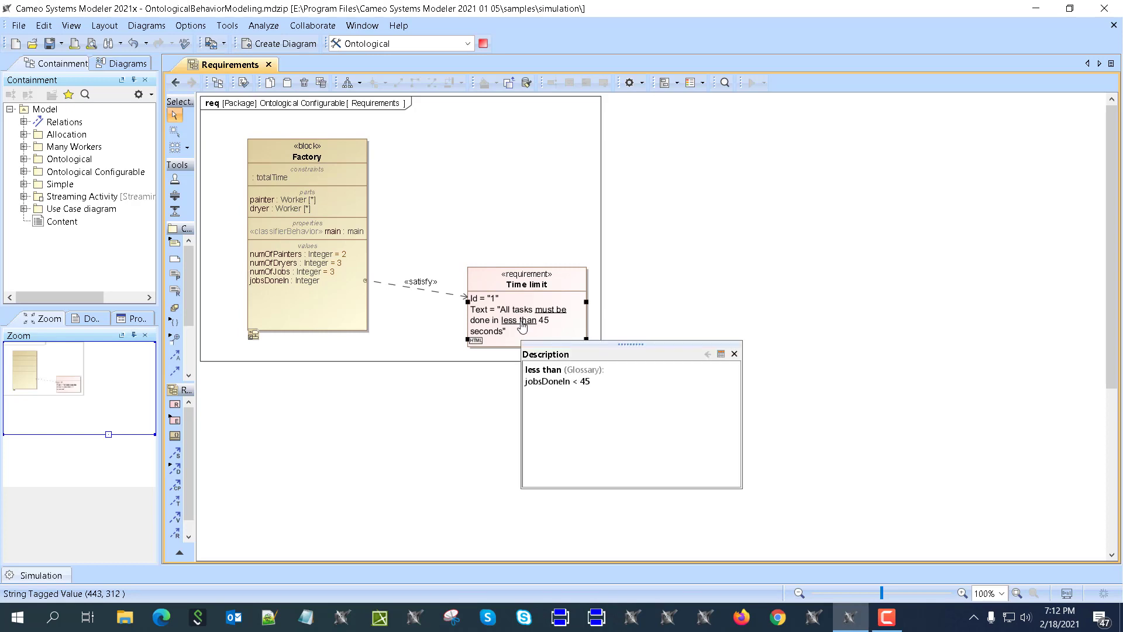
{"action": "left_click", "coordinate": [177, 82]}
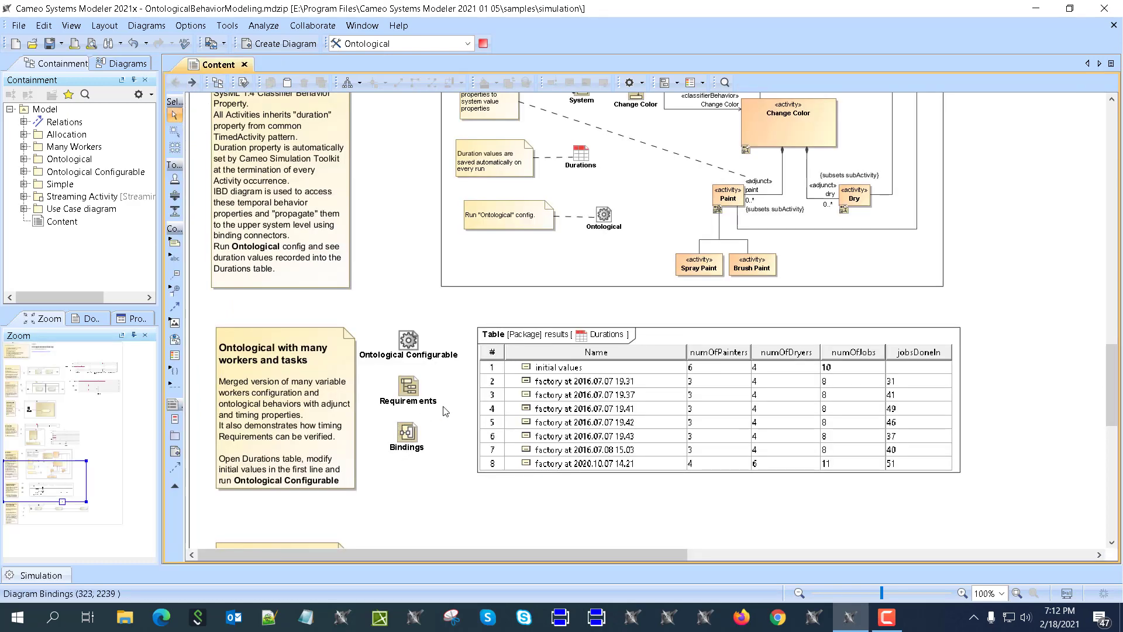
Run the Ontological Configurable configuration and view its painter and dryer timeline.
{"action": "left_click", "coordinate": [468, 44]}
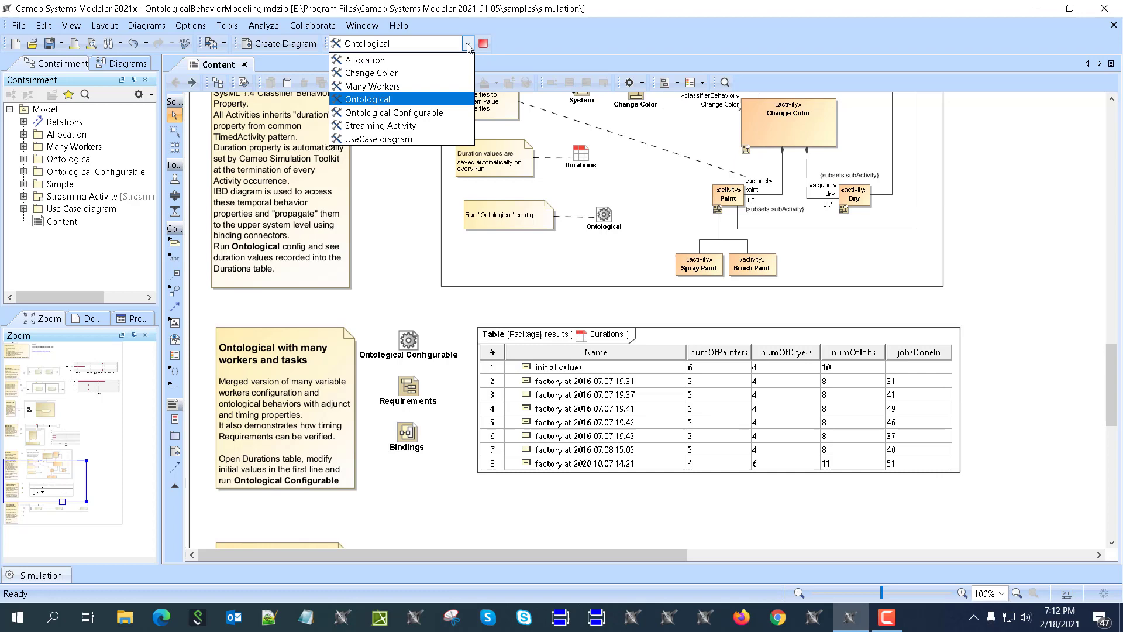
{"action": "left_click", "coordinate": [408, 112]}
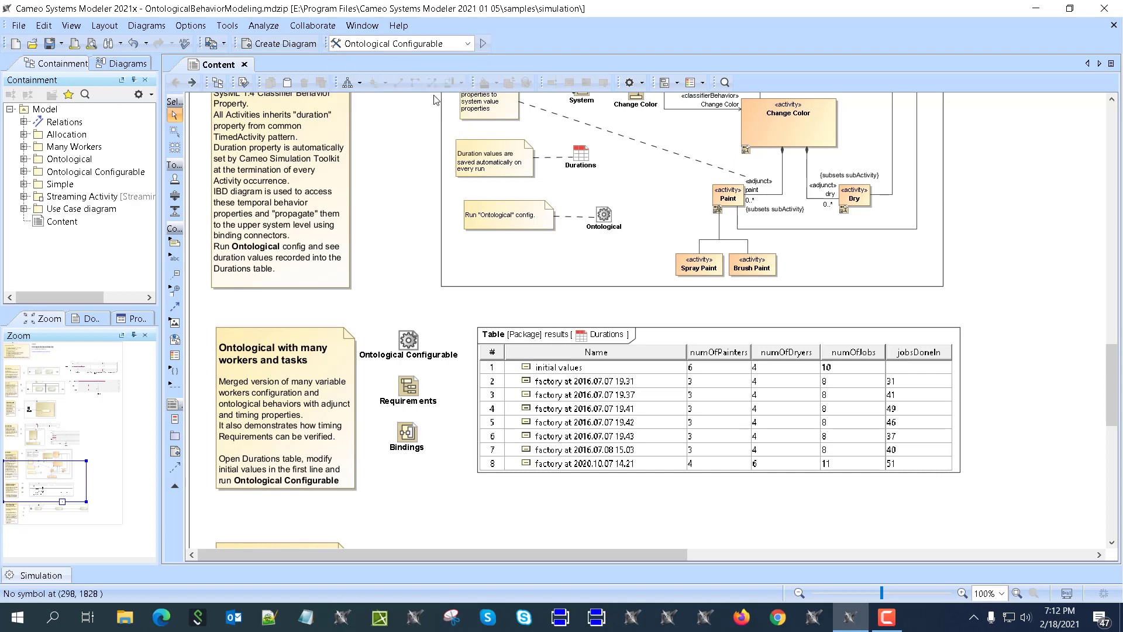
{"action": "left_click", "coordinate": [483, 44]}
{"action": "left_click", "coordinate": [622, 355]}
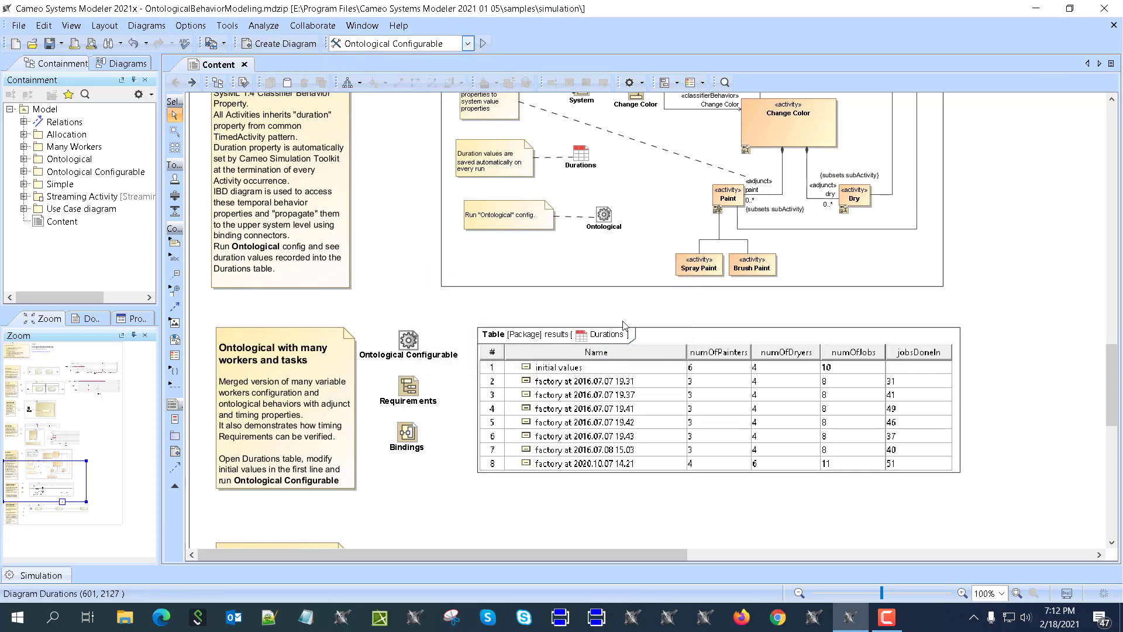
{"action": "left_click_drag", "start_coordinate": [563, 64], "coordinate": [801, 37]}
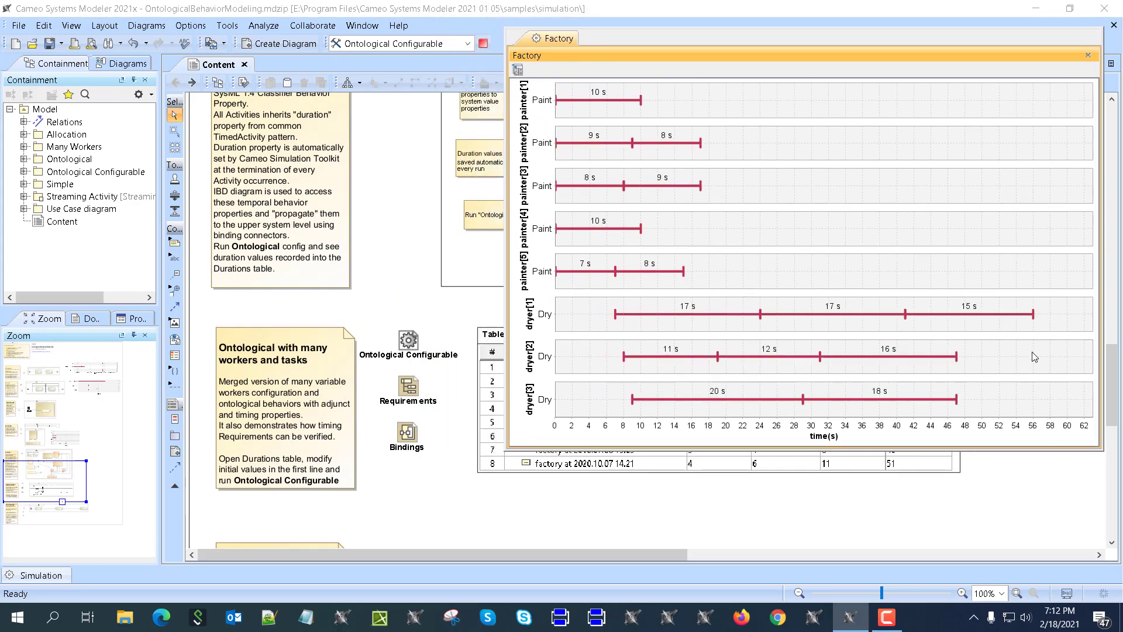
{"action": "left_click_drag", "start_coordinate": [1012, 30], "coordinate": [804, 1]}
Terminate the run from the Simulation panel after jobsDoneIn reaches 56.
{"action": "left_click", "coordinate": [66, 582]}
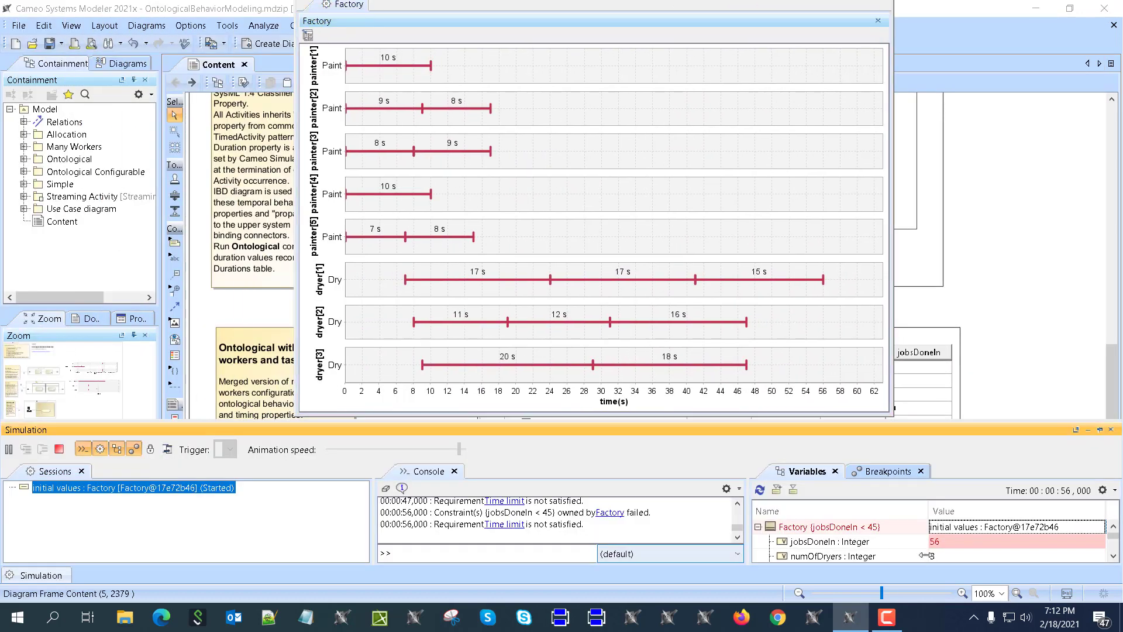
{"action": "mouse_move", "coordinate": [946, 545]}
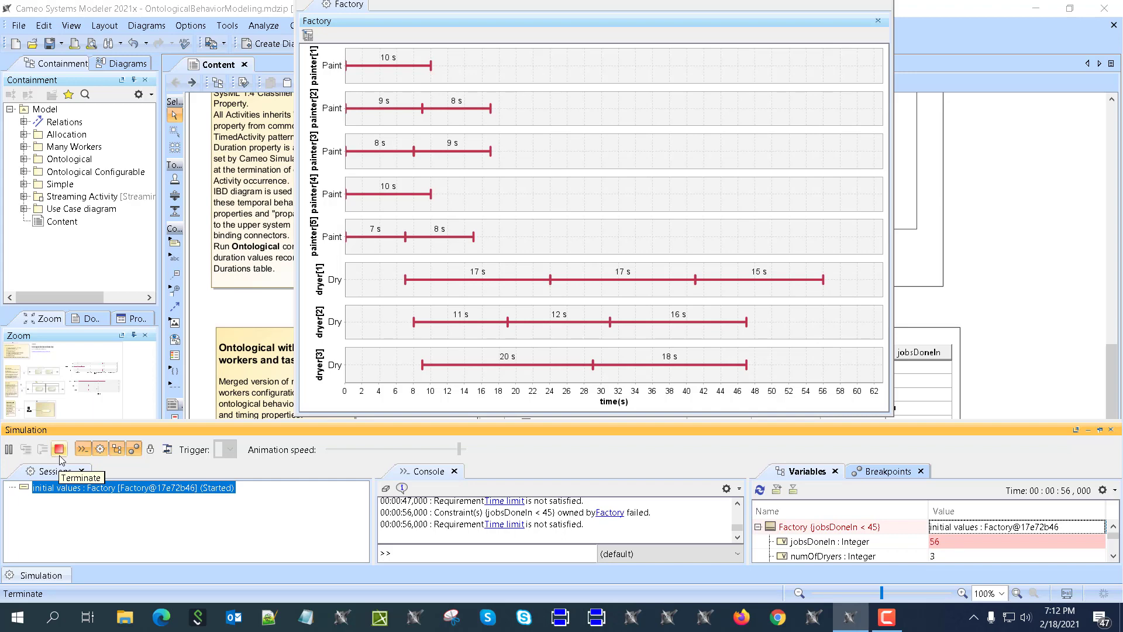
{"action": "left_click", "coordinate": [59, 448]}
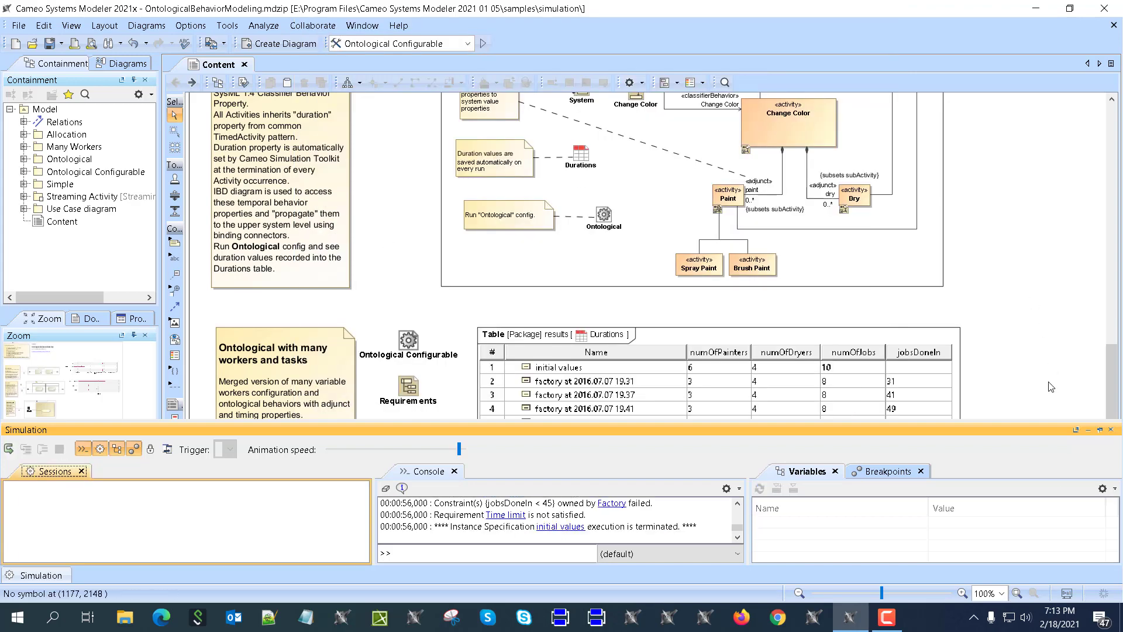
Close the Simulation panel and scroll to the Production activity with streaming parameters note.
{"action": "left_click", "coordinate": [1110, 429]}
{"action": "scroll", "coordinate": [1019, 314], "scroll_direction": "down", "scroll_amount": 5}
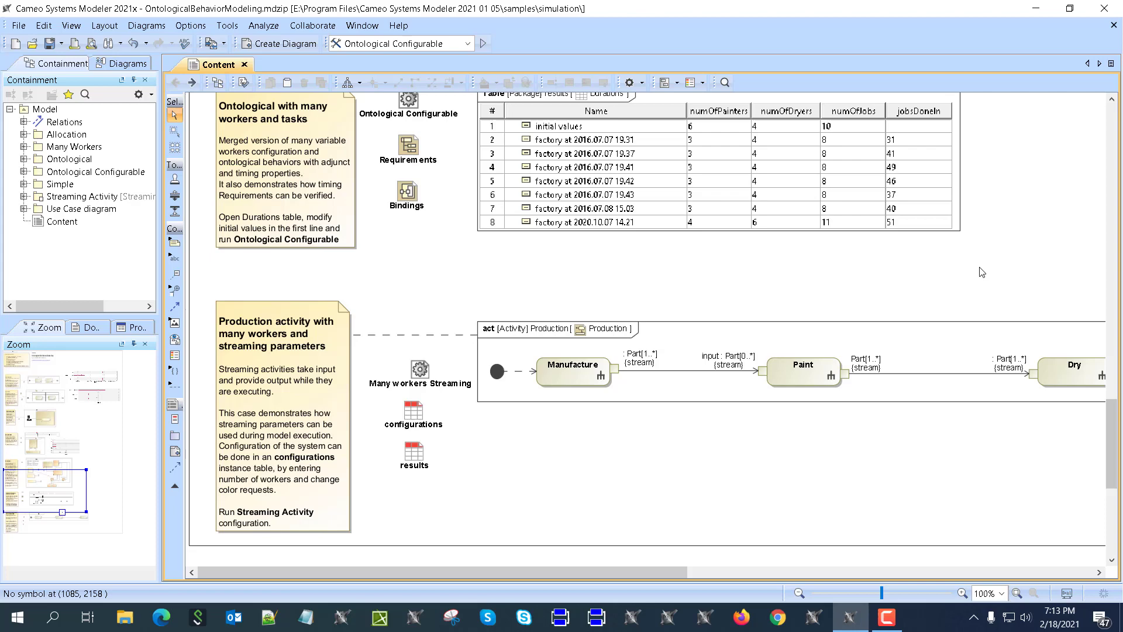
{"action": "scroll", "coordinate": [981, 272], "scroll_direction": "up", "scroll_amount": 3}
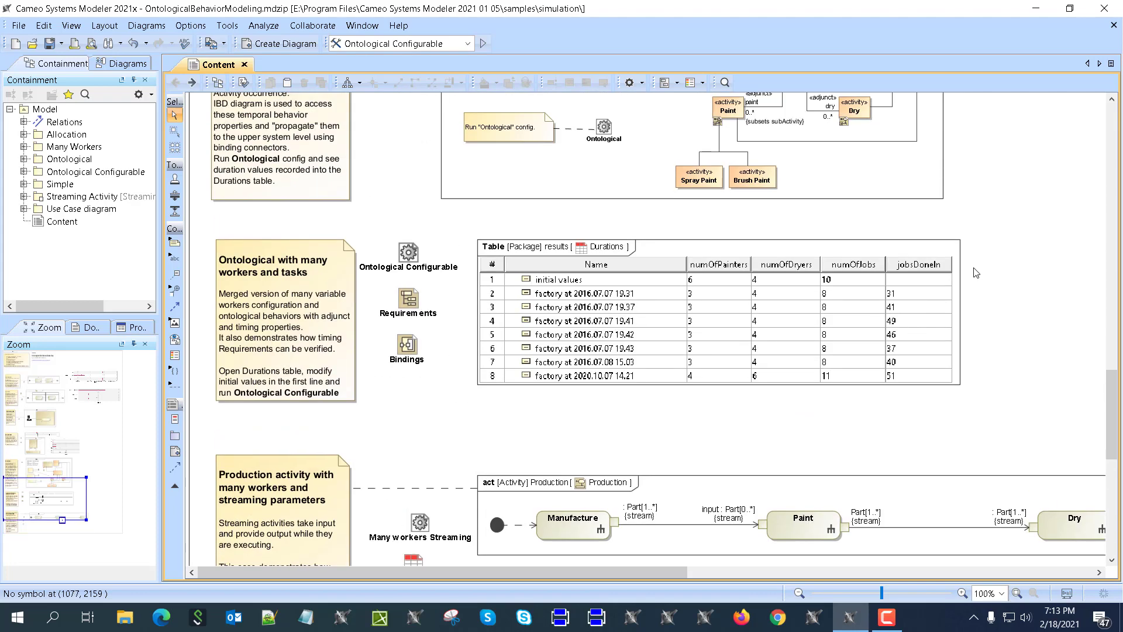
{"action": "scroll", "coordinate": [976, 273], "scroll_direction": "down", "scroll_amount": 3}
{"action": "scroll", "coordinate": [596, 496], "scroll_direction": "down", "scroll_amount": 2}
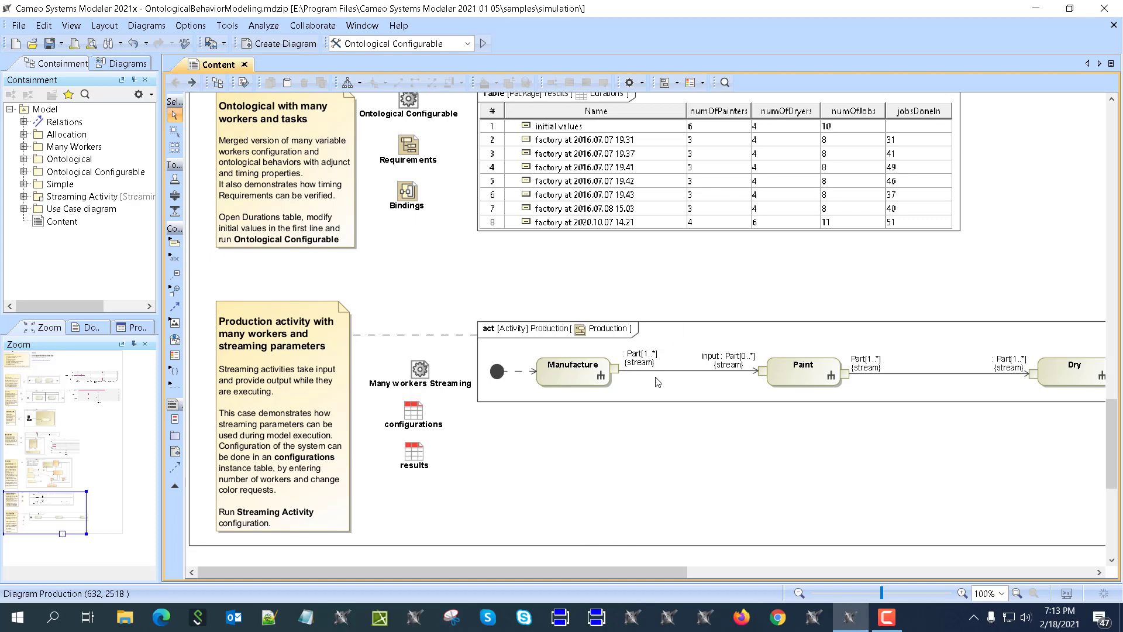
{"action": "scroll", "coordinate": [662, 378], "scroll_direction": "down", "scroll_amount": 3}
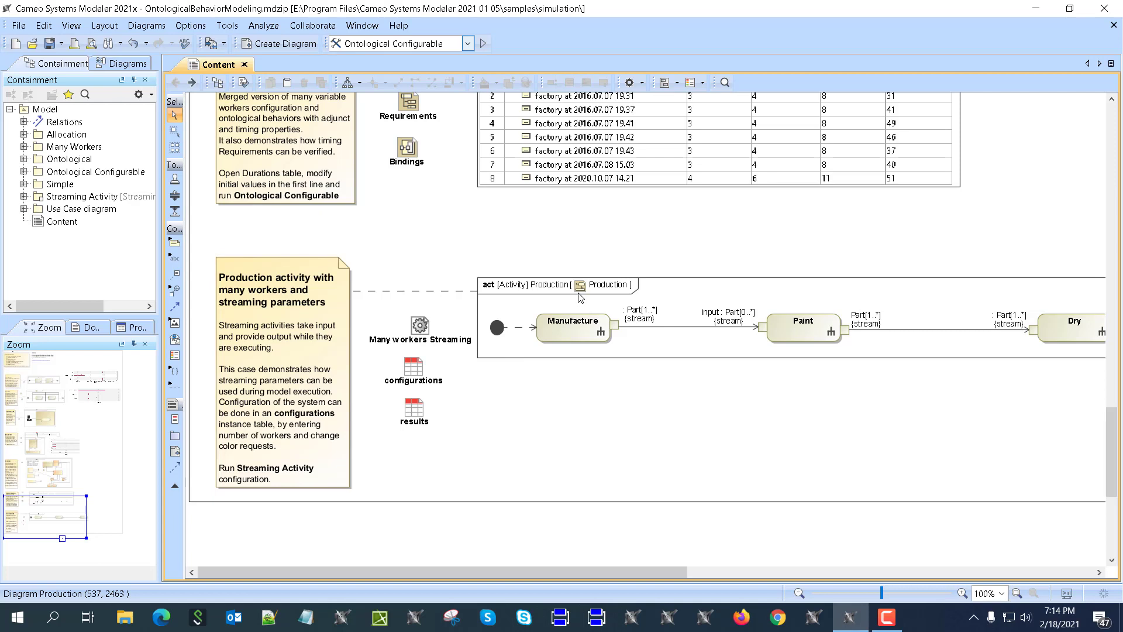
Run the Streaming Activity configuration and watch parts flow through Paint and Dry in Production.
{"action": "left_click", "coordinate": [447, 45]}
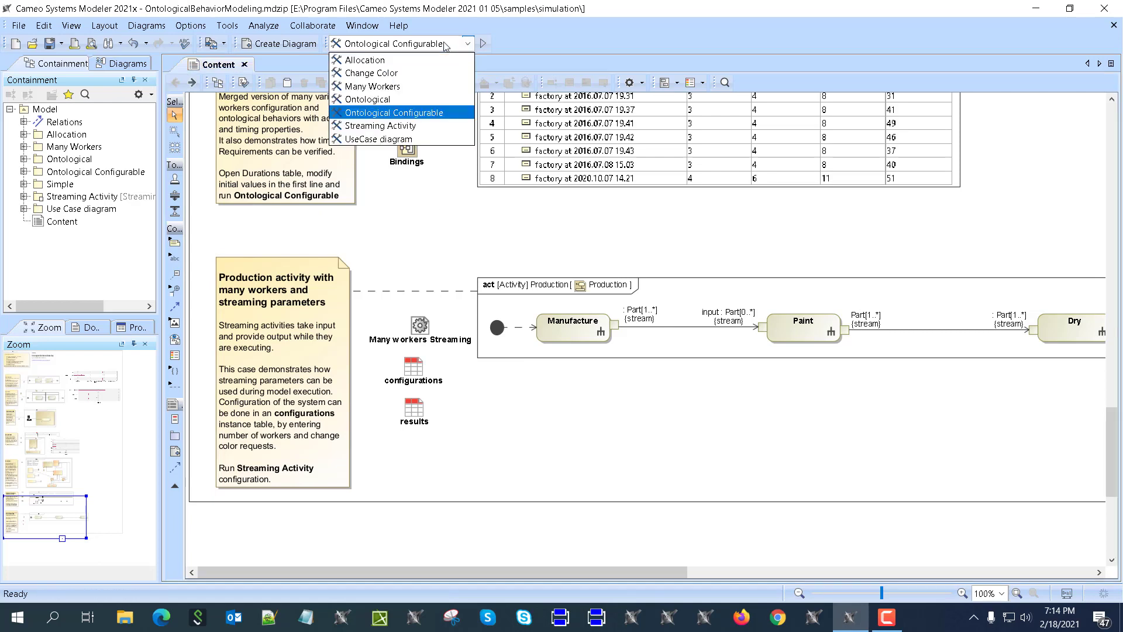
{"action": "left_click", "coordinate": [393, 125]}
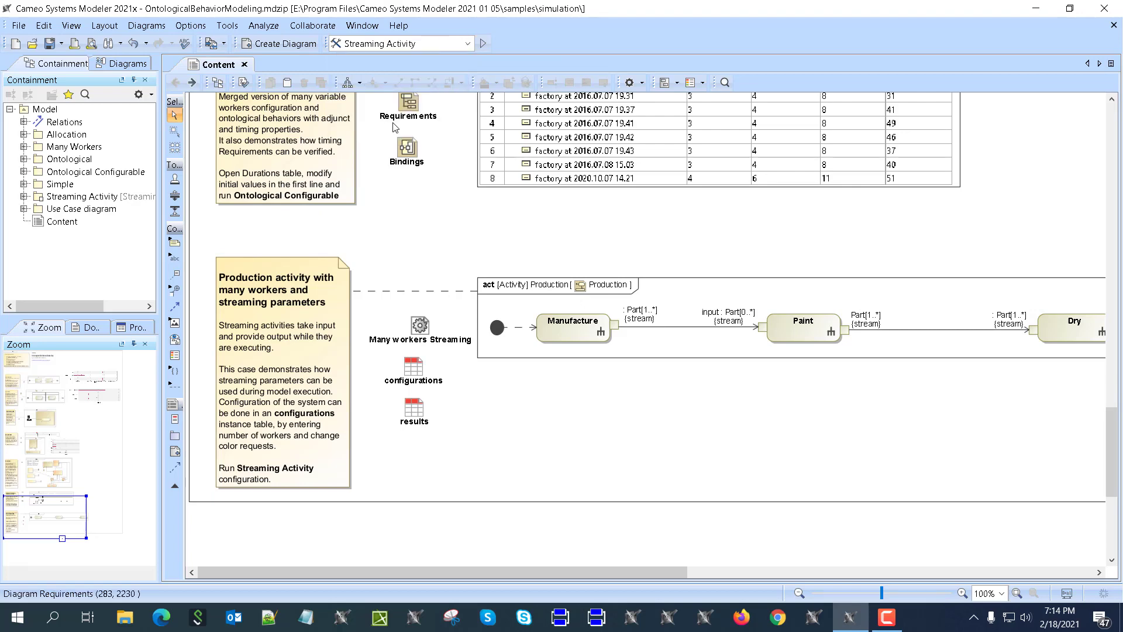
{"action": "left_click", "coordinate": [483, 44]}
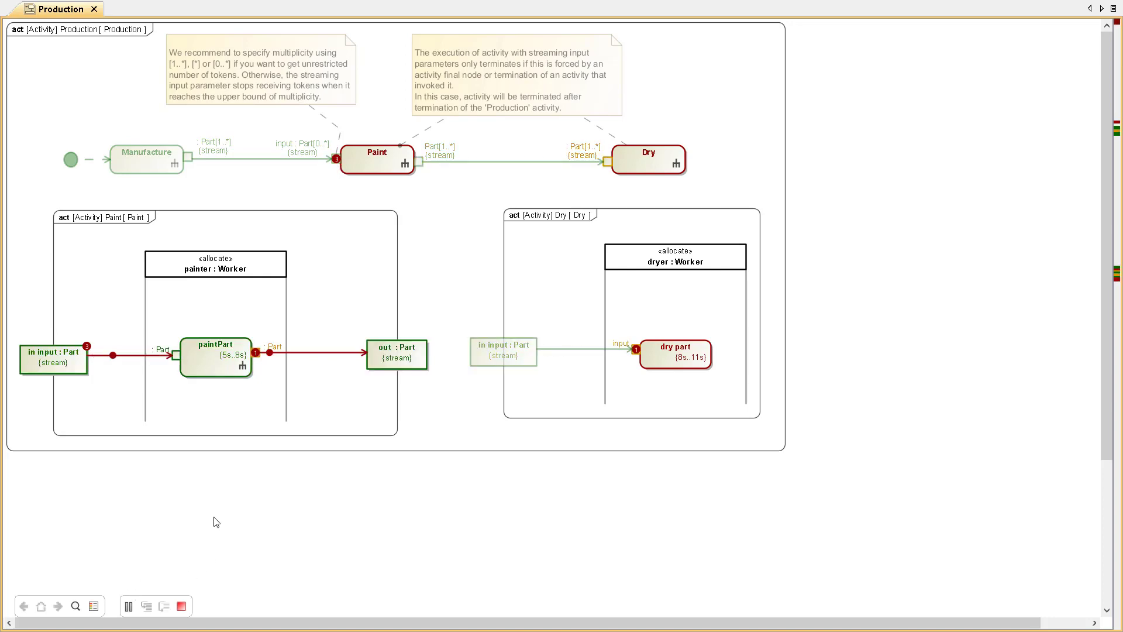
{"action": "scroll", "coordinate": [216, 521], "scroll_direction": "up", "scroll_amount": 2, "text": "ctrl"}
{"action": "scroll", "coordinate": [214, 514], "scroll_direction": "up", "scroll_amount": 3}
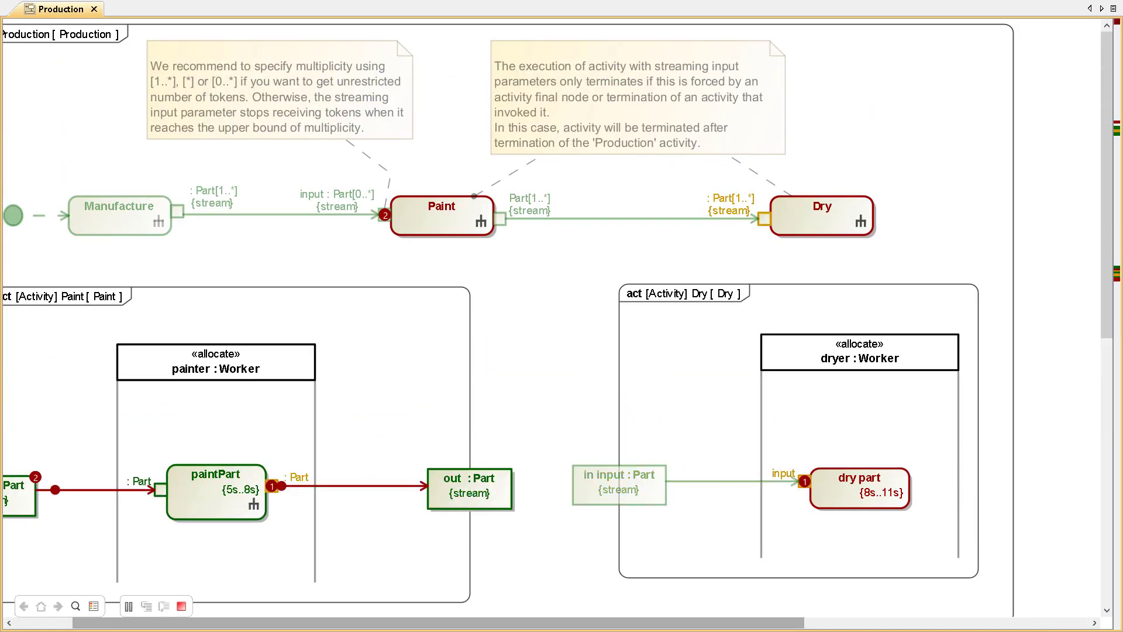
{"action": "scroll", "coordinate": [33, 501], "scroll_direction": "left", "scroll_amount": 3}
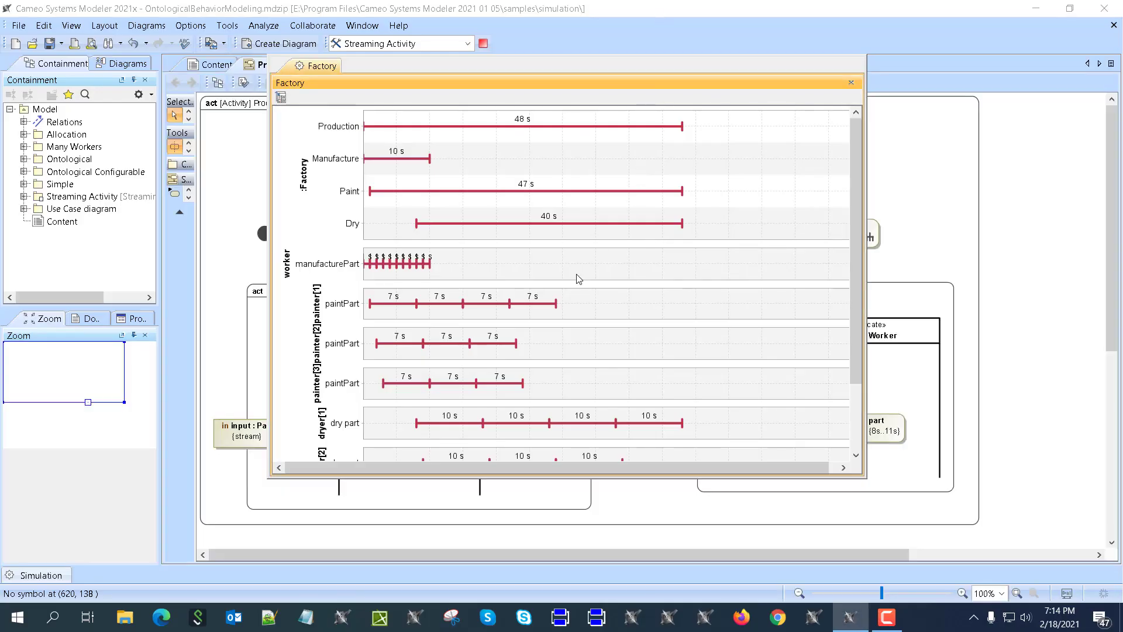
Review the Factory timeline (Production 48 s, Paint 47 s, Dry 40 s), then close it.
{"action": "scroll", "coordinate": [569, 275], "scroll_direction": "down", "scroll_amount": 1}
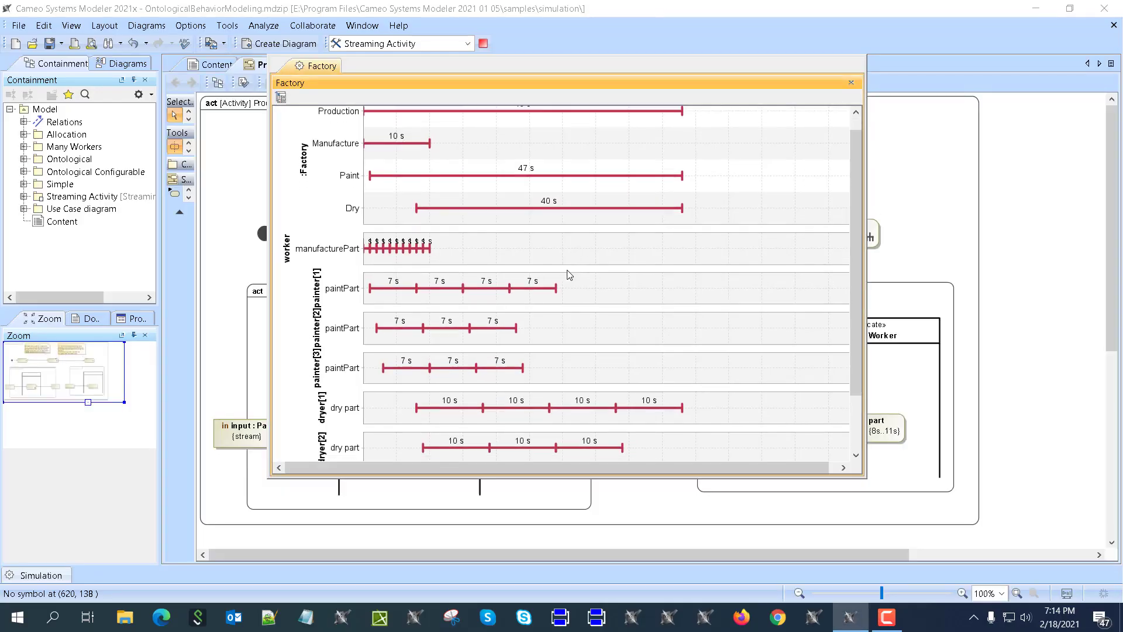
{"action": "scroll", "coordinate": [569, 275], "scroll_direction": "up", "scroll_amount": 1}
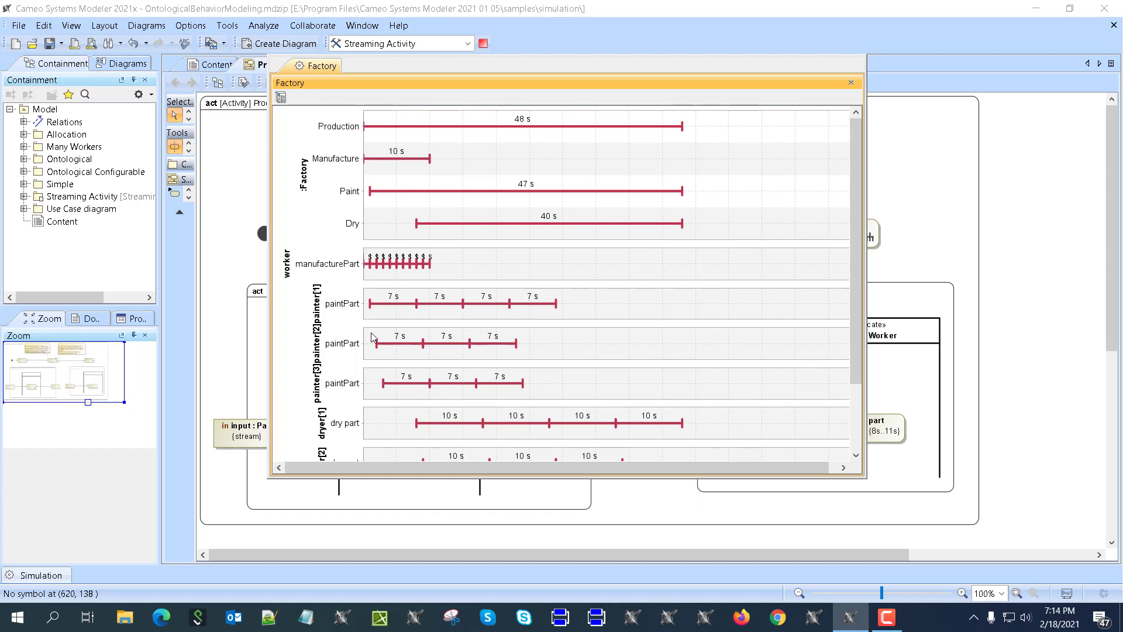
{"action": "scroll", "coordinate": [373, 338], "scroll_direction": "down", "scroll_amount": 1}
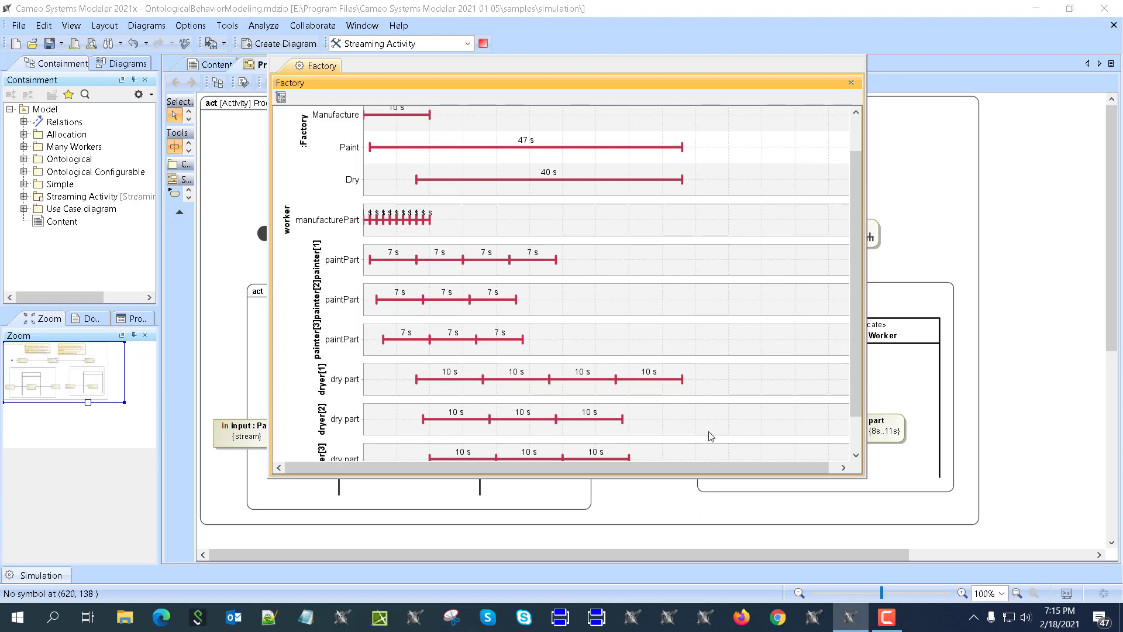
{"action": "left_click", "coordinate": [851, 83]}
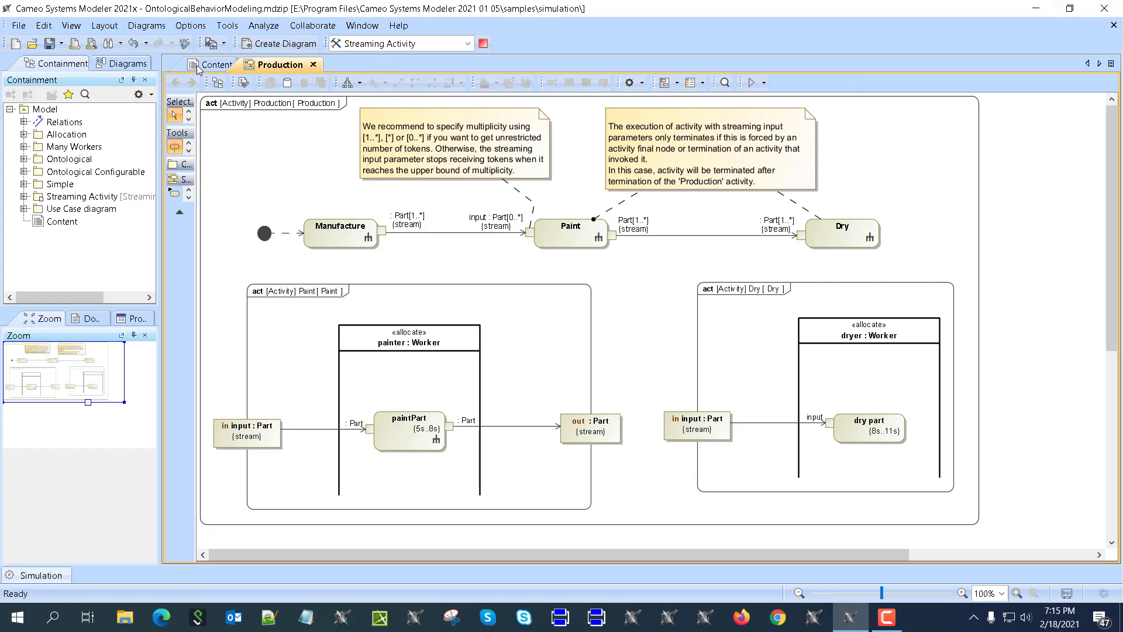
Return to the Content diagram and scroll up to the Many Workers configurations table.
{"action": "left_click", "coordinate": [216, 64]}
{"action": "scroll", "coordinate": [381, 315], "scroll_direction": "up", "scroll_amount": 3}
{"action": "scroll", "coordinate": [381, 315], "scroll_direction": "up", "scroll_amount": 10}
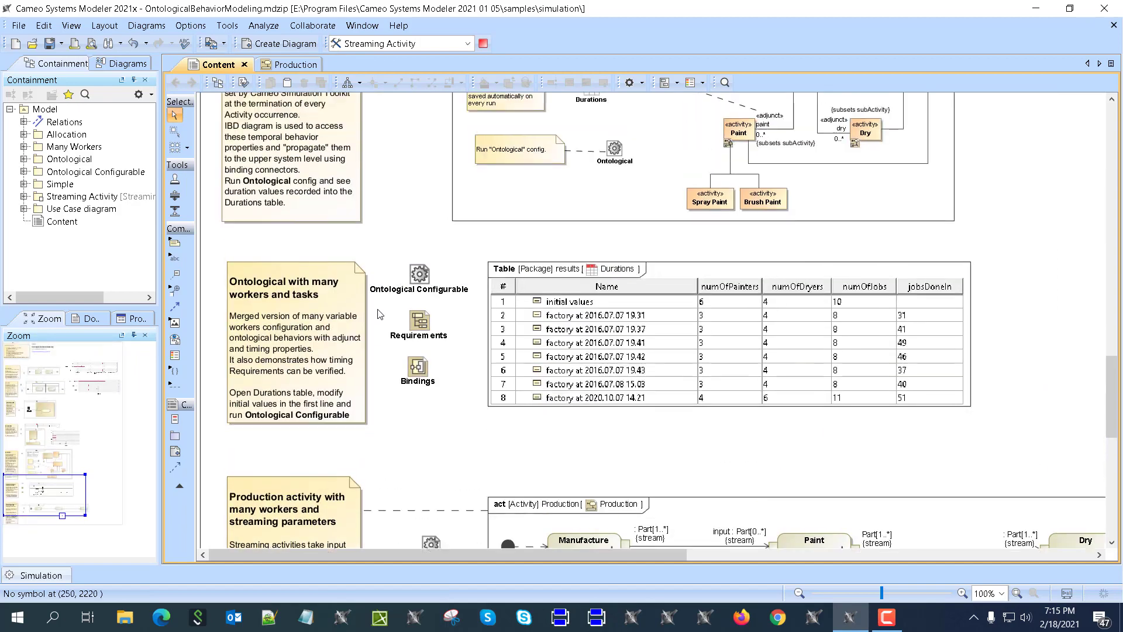
{"action": "scroll", "coordinate": [422, 312], "scroll_direction": "up", "scroll_amount": 3}
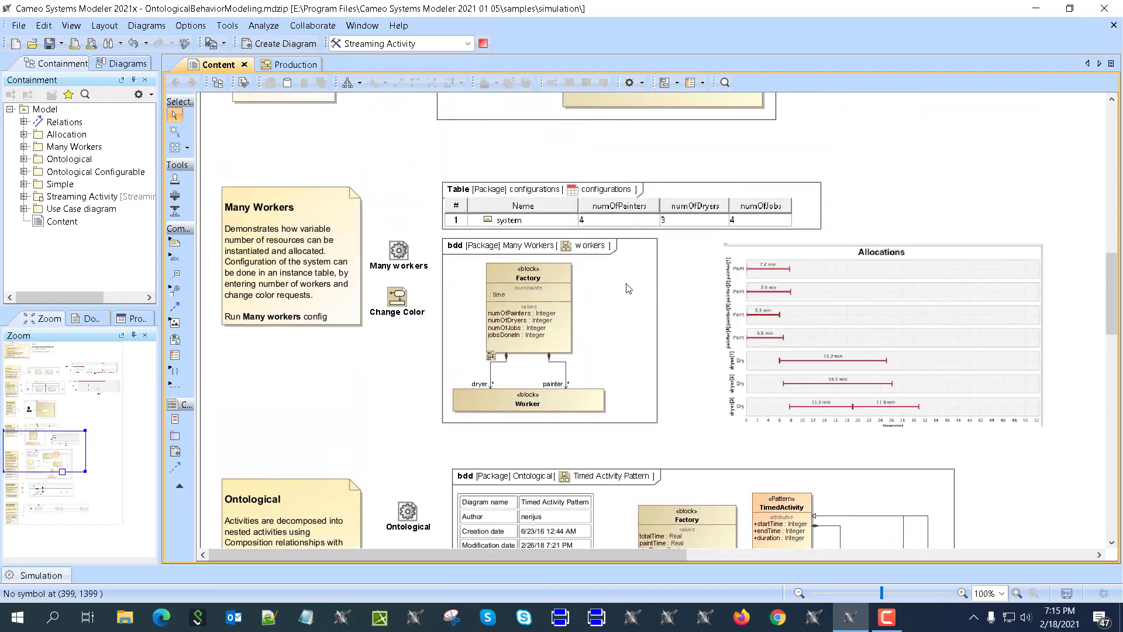